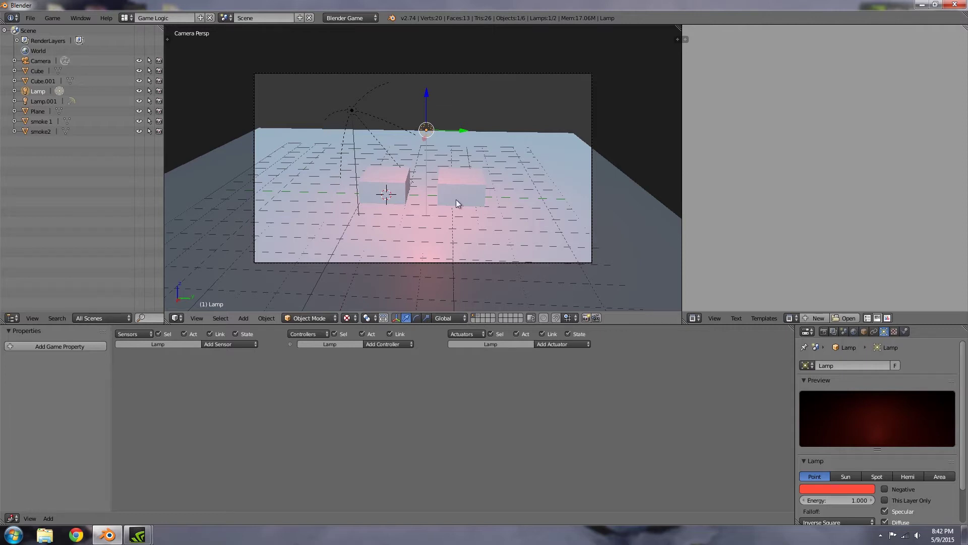
# Step: Preview the existing smoke scene in the game engine, including from the camera view
pyautogui.press('p')
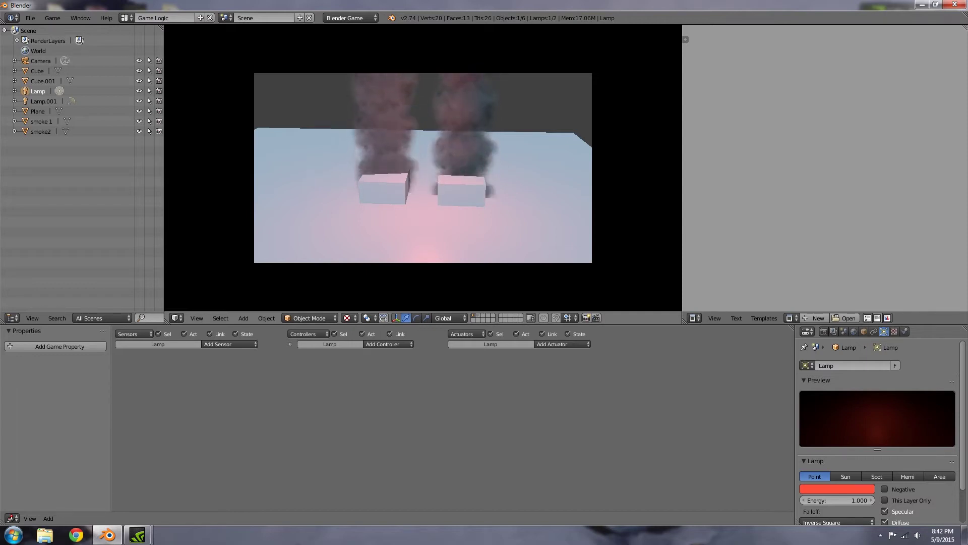
pyautogui.press('Escape')
pyautogui.moveTo(396, 177); pyautogui.dragTo(510, 183, button='middle')
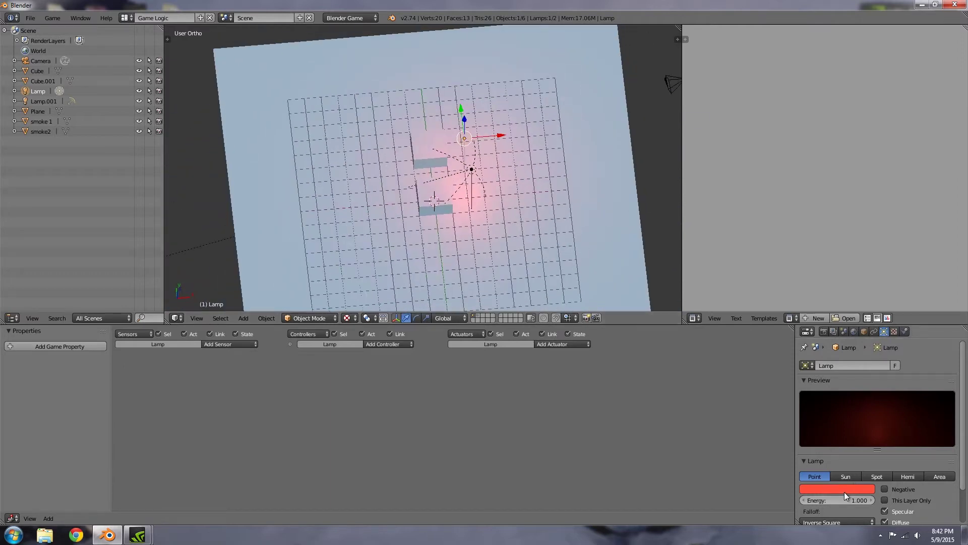
pyautogui.moveTo(453, 257); pyautogui.dragTo(392, 194, button='middle')
pyautogui.rightClick(465, 173)
pyautogui.scroll(-3, 466, 174)
pyautogui.press('KP_0')
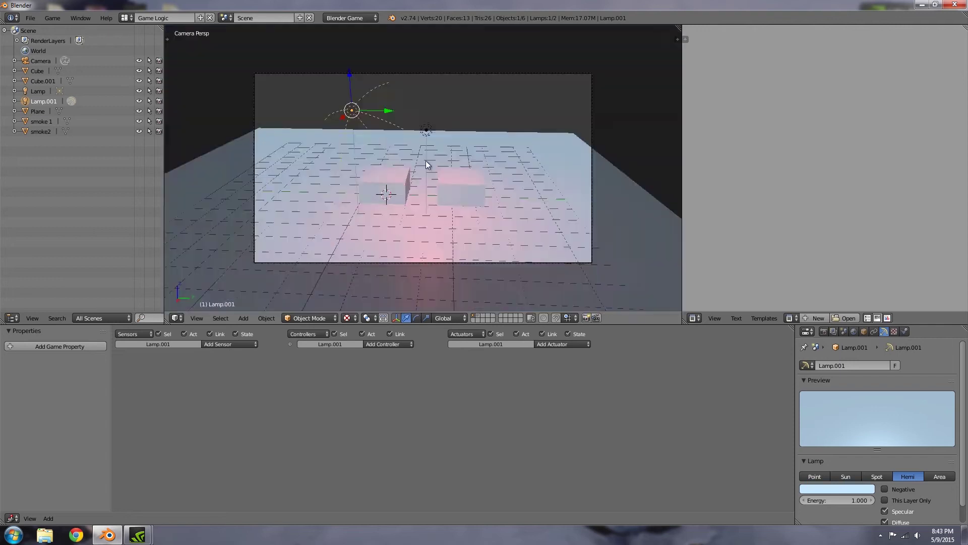
pyautogui.press('p')
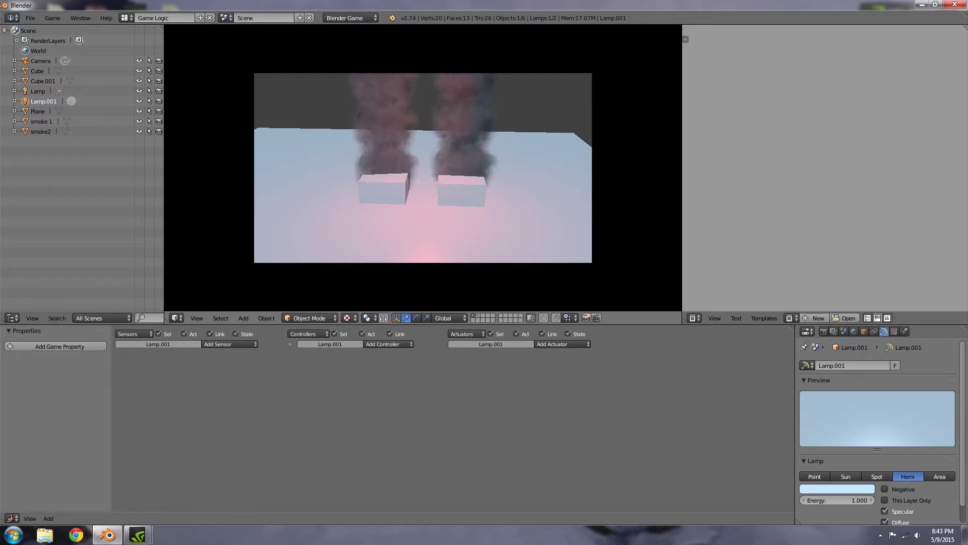
pyautogui.press('Escape')
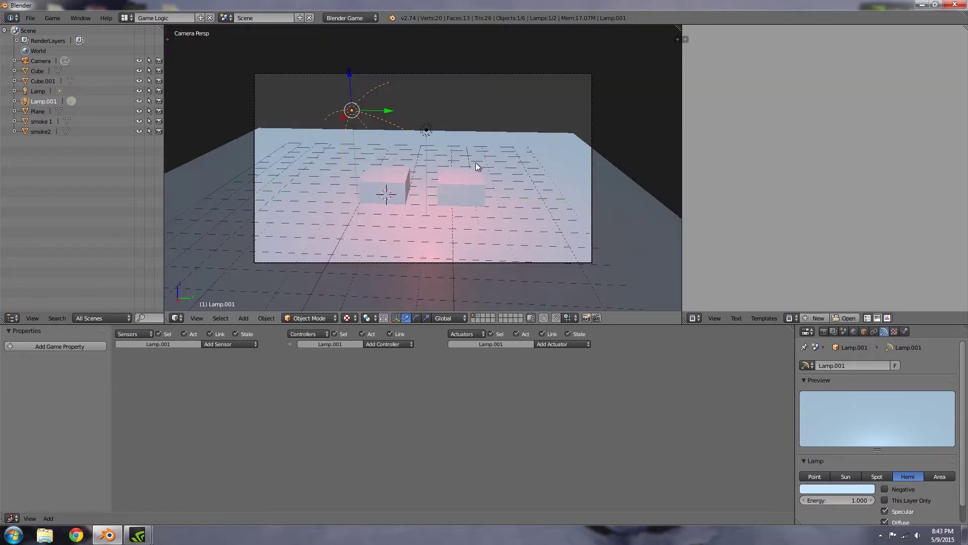
pyautogui.moveTo(498, 162); pyautogui.dragTo(452, 171, button='middle')
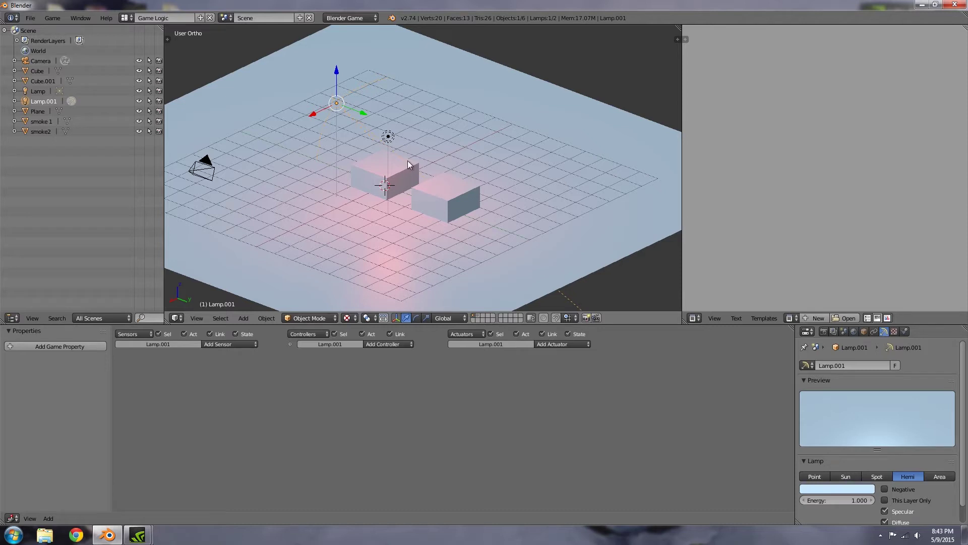
# Step: Start a new file and rename the default cube to spawner
pyautogui.click(31, 18)
pyautogui.click(40, 30)
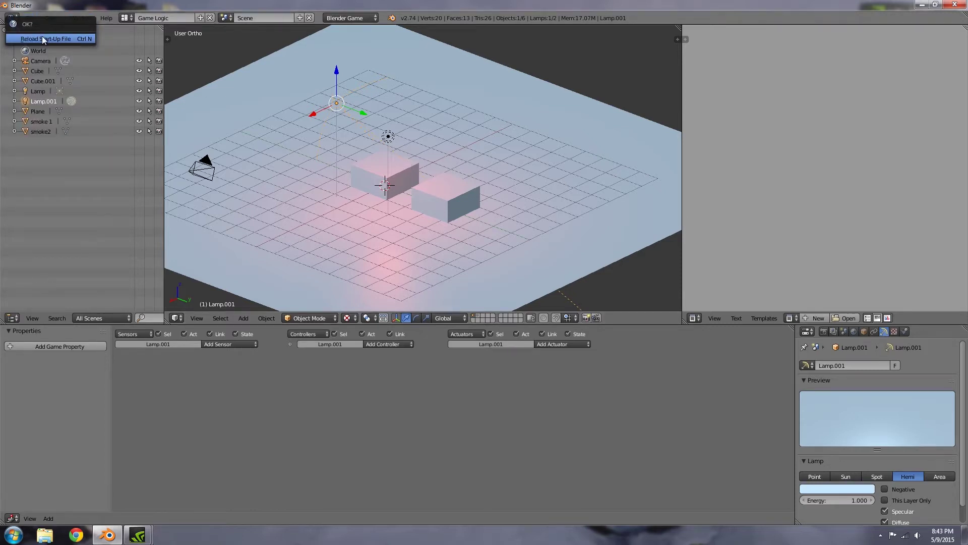
pyautogui.click(41, 35)
pyautogui.moveTo(439, 259); pyautogui.dragTo(458, 268, button='middle')
pyautogui.click(908, 119)
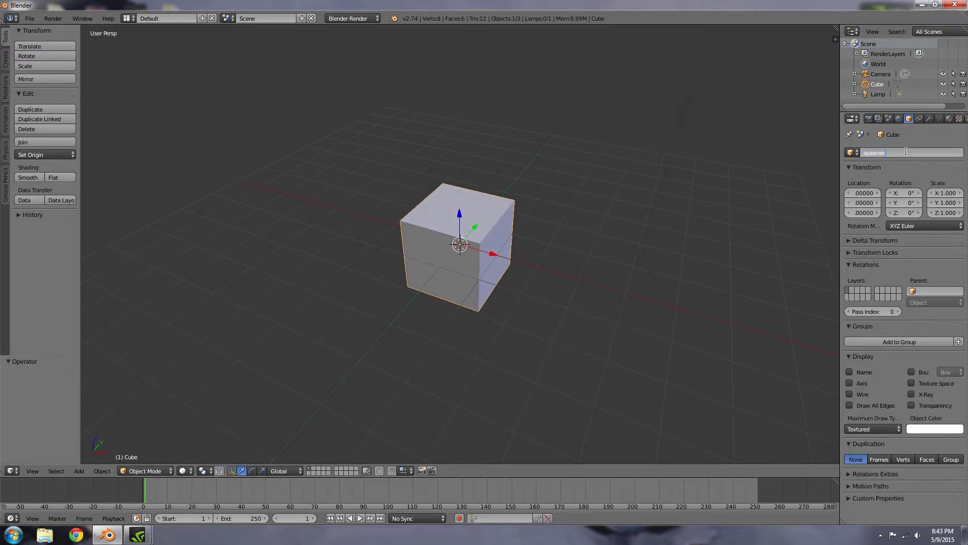
pyautogui.press('Return')
# Step: Add a plane and scale it up to 11.331
pyautogui.hotkey('shift', 'a')
pyautogui.click(563, 191)
pyautogui.press('s')
pyautogui.click(600, 149)
# Step: Select the spawner cube and switch the render engine to Blender Game
pyautogui.rightClick(477, 225)
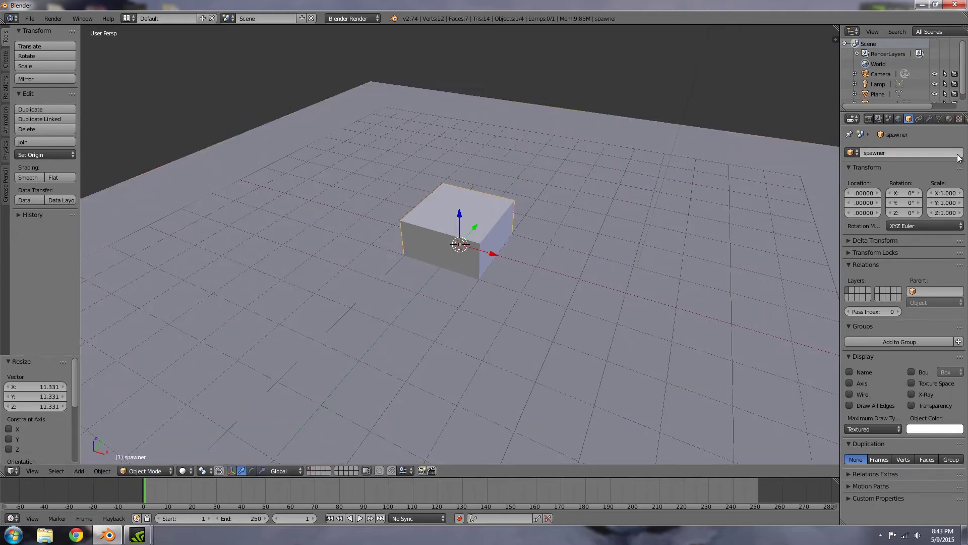
pyautogui.scroll(-3, 933, 120)
pyautogui.click(929, 119)
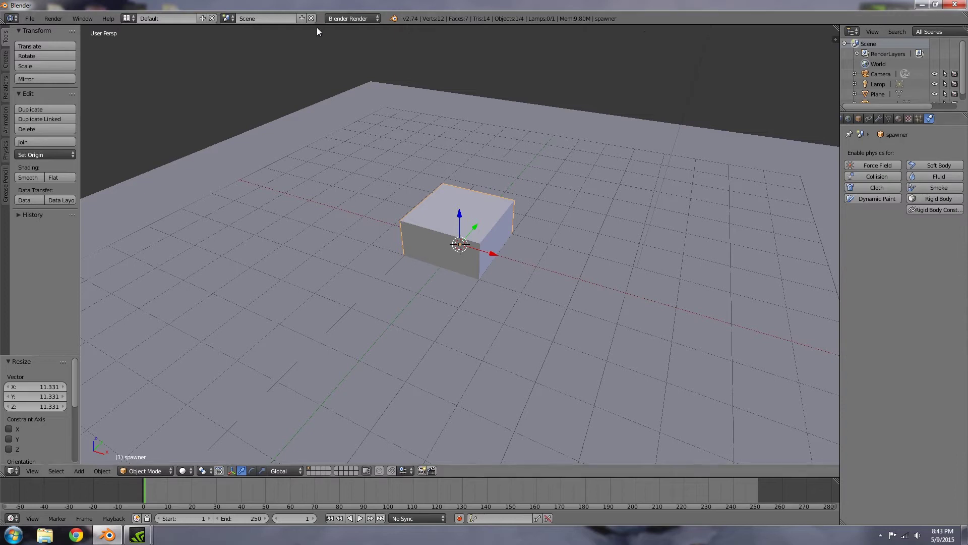
pyautogui.click(353, 18)
pyautogui.click(353, 44)
# Step: Set game shading to GLSL and the frame rate to 60 fps
pyautogui.click(915, 164)
pyautogui.scroll(3, 858, 122)
pyautogui.click(867, 119)
pyautogui.scroll(-2, 893, 297)
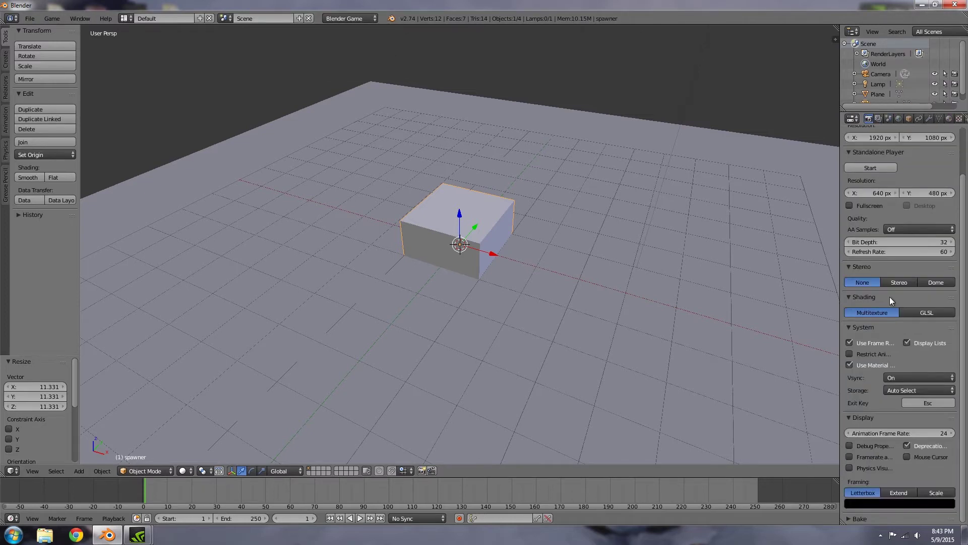
pyautogui.click(918, 312)
pyautogui.click(905, 430)
pyautogui.write('60')
pyautogui.press('Return')
# Step: Shrink the spawner cube to 0.482 and switch to the Game Logic layout
pyautogui.scroll(-2, 490, 204)
pyautogui.moveTo(490, 204); pyautogui.dragTo(597, 261, button='middle')
pyautogui.press('s')
pyautogui.click(527, 247)
pyautogui.click(124, 18)
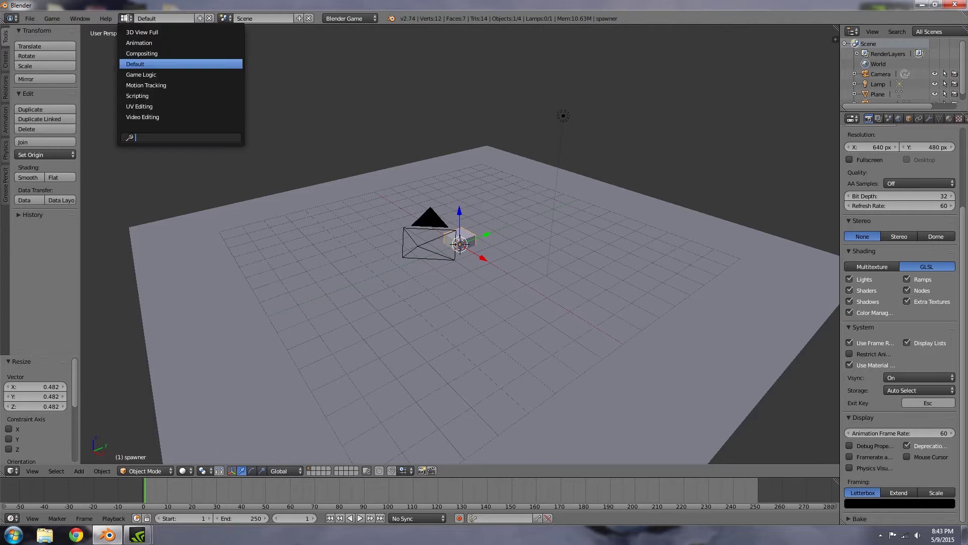
pyautogui.click(141, 75)
# Step: Add an Always sensor and an Edit Object actuator to the spawner, wired through an And controller
pyautogui.moveTo(412, 255); pyautogui.dragTo(421, 186, button='middle')
pyautogui.scroll(4, 409, 190)
pyautogui.click(216, 345)
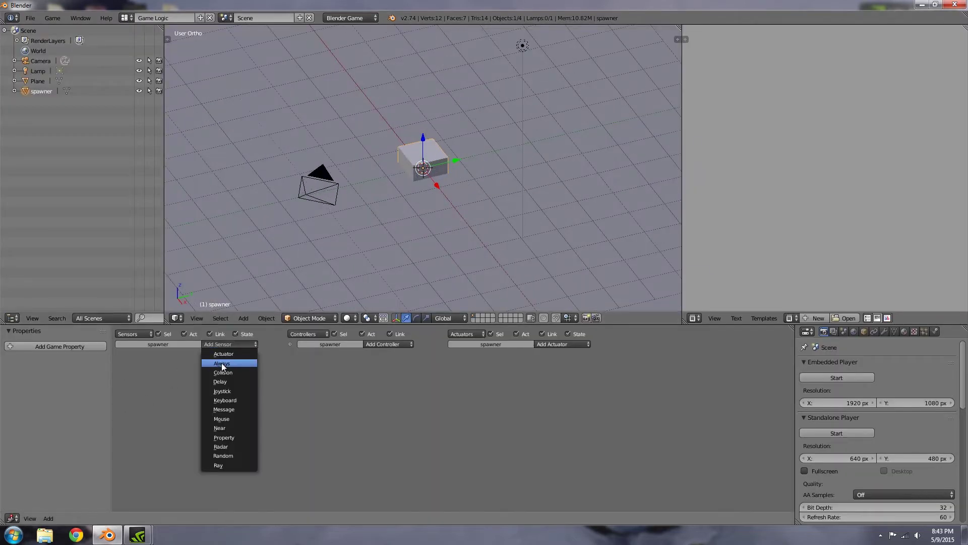
pyautogui.click(224, 364)
pyautogui.click(552, 343)
pyautogui.click(552, 388)
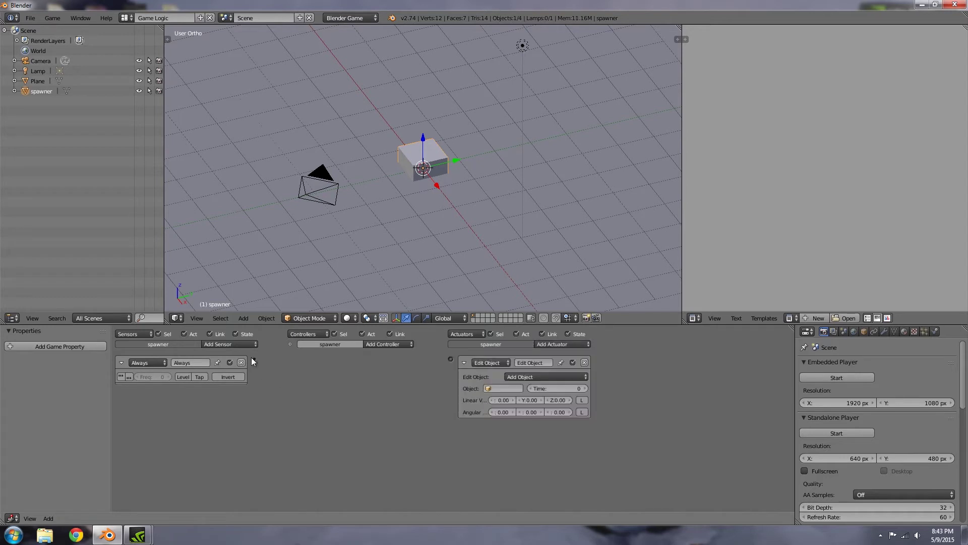
pyautogui.moveTo(253, 361); pyautogui.dragTo(450, 359)
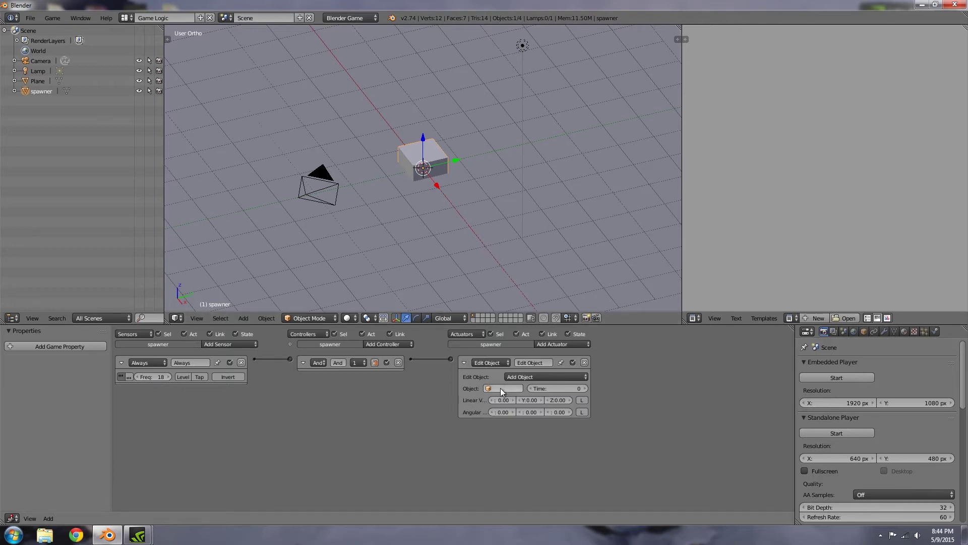
# Step: On an empty layer, add a plane and name it smoke
pyautogui.click(480, 318)
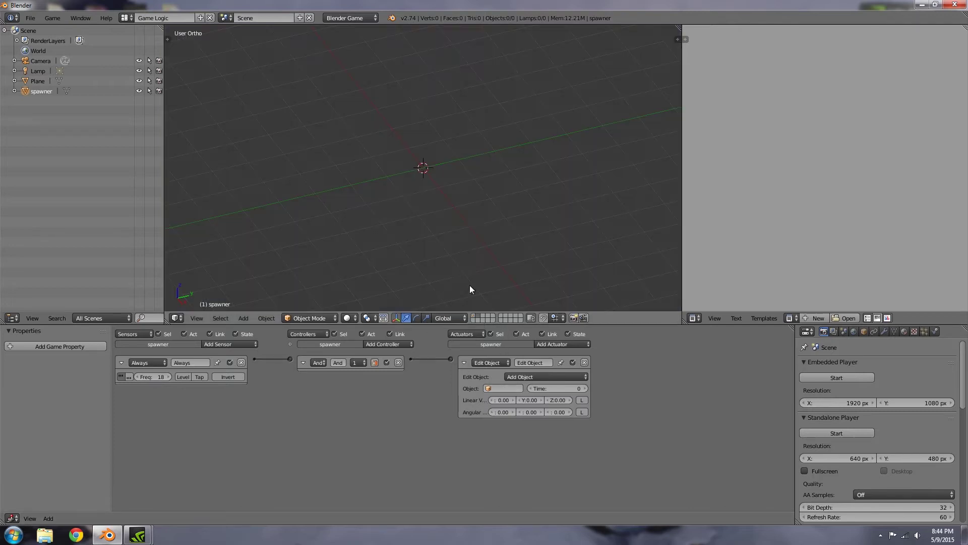
pyautogui.hotkey('shift', 'a')
pyautogui.moveTo(467, 153)
pyautogui.click(506, 152)
pyautogui.scroll(-5, 469, 176)
pyautogui.click(864, 331)
pyautogui.click(858, 365)
pyautogui.write('smoke')
pyautogui.press('Return')
# Step: Give smoke a new material with Z Transparency and alpha dragged to 0
pyautogui.click(903, 332)
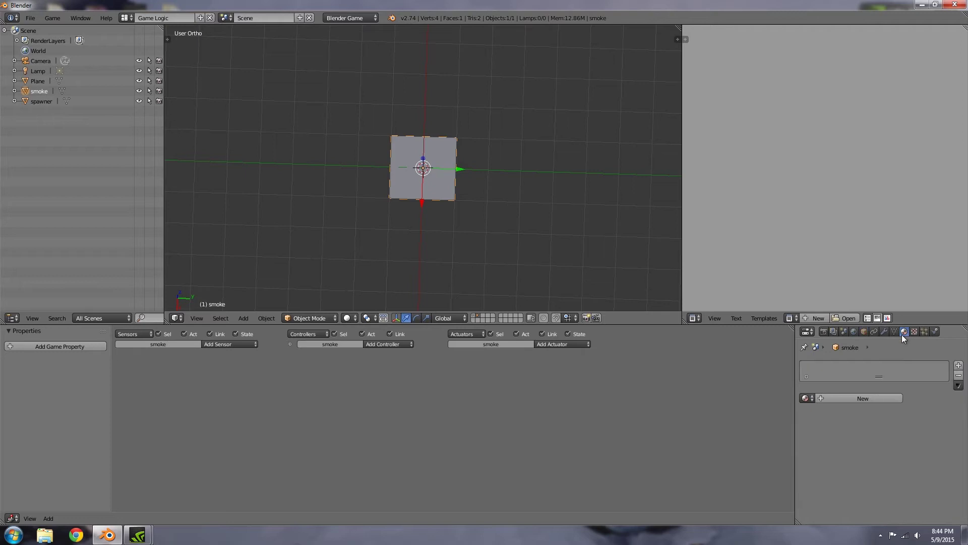
pyautogui.click(862, 399)
pyautogui.scroll(-5, 854, 437)
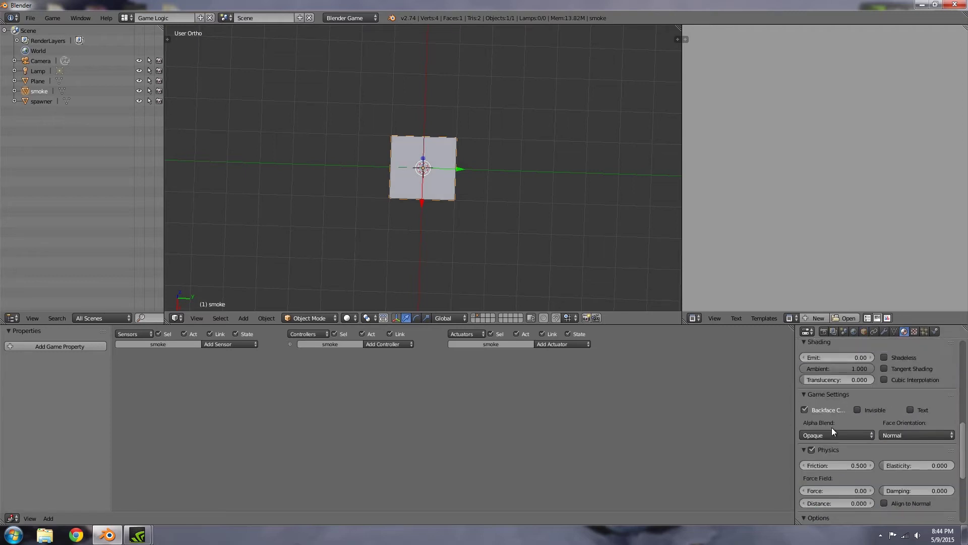
pyautogui.scroll(-2, 831, 427)
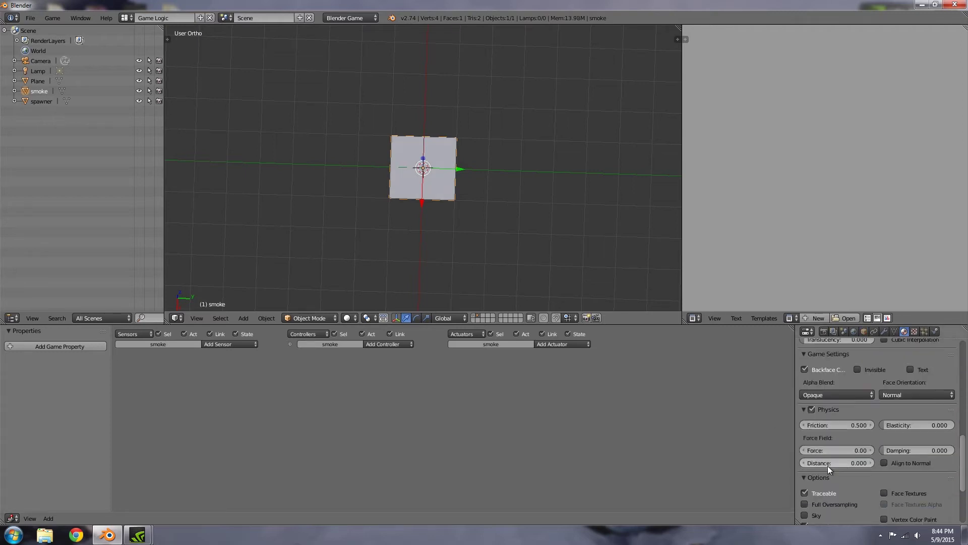
pyautogui.scroll(-5, 827, 465)
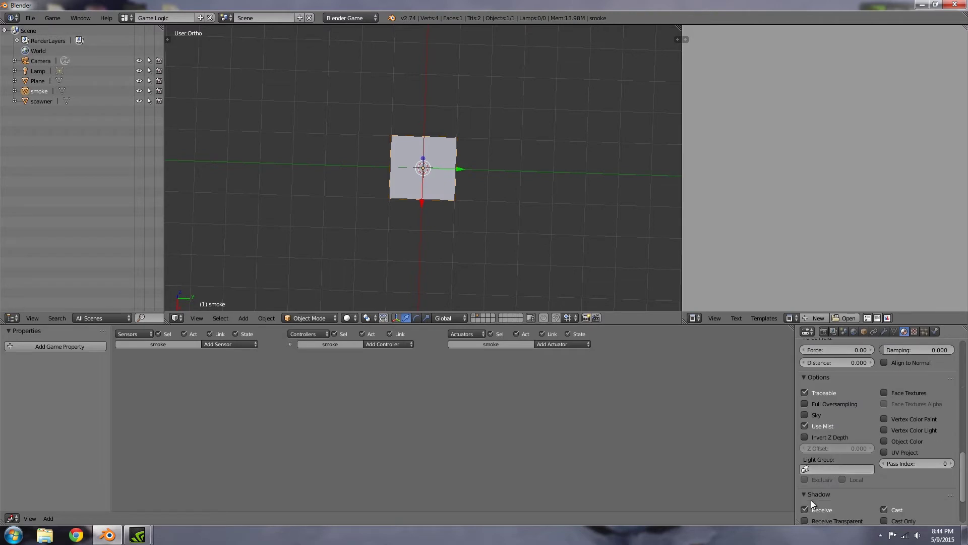
pyautogui.click(810, 495)
pyautogui.click(811, 506)
pyautogui.scroll(-2, 802, 505)
pyautogui.moveTo(876, 501); pyautogui.dragTo(627, 462)
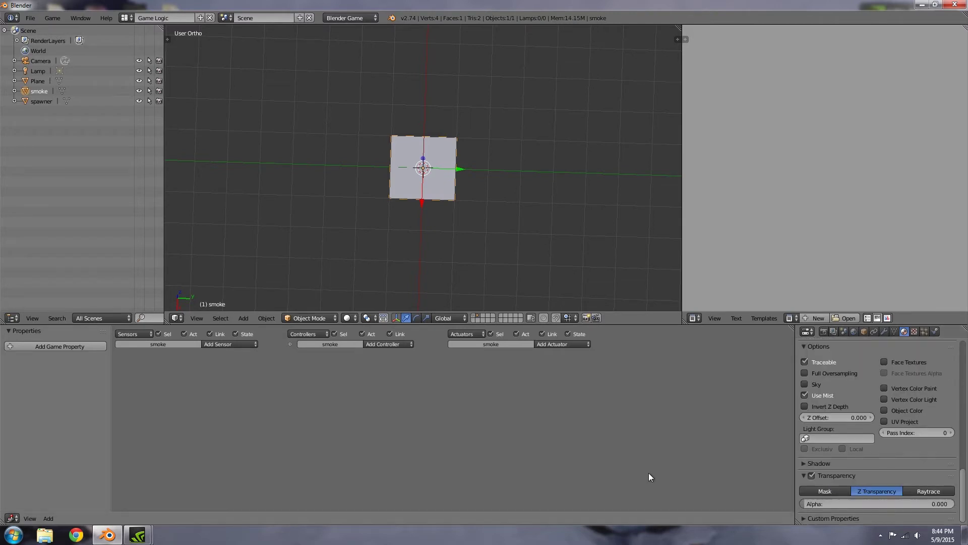
# Step: Add an Image texture loading smoketexture.png from the Documents folder
pyautogui.click(914, 331)
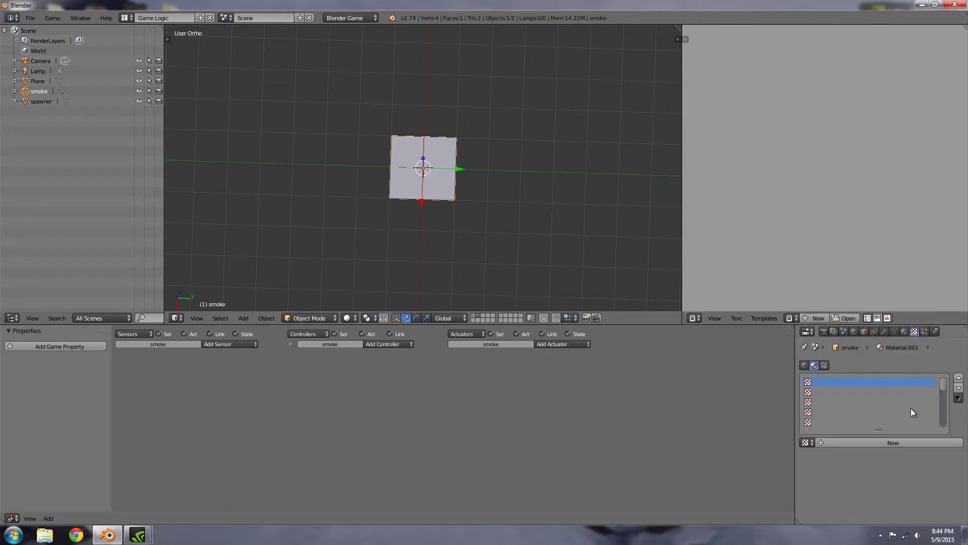
pyautogui.click(875, 441)
pyautogui.click(876, 455)
pyautogui.click(858, 387)
pyautogui.scroll(-5, 862, 466)
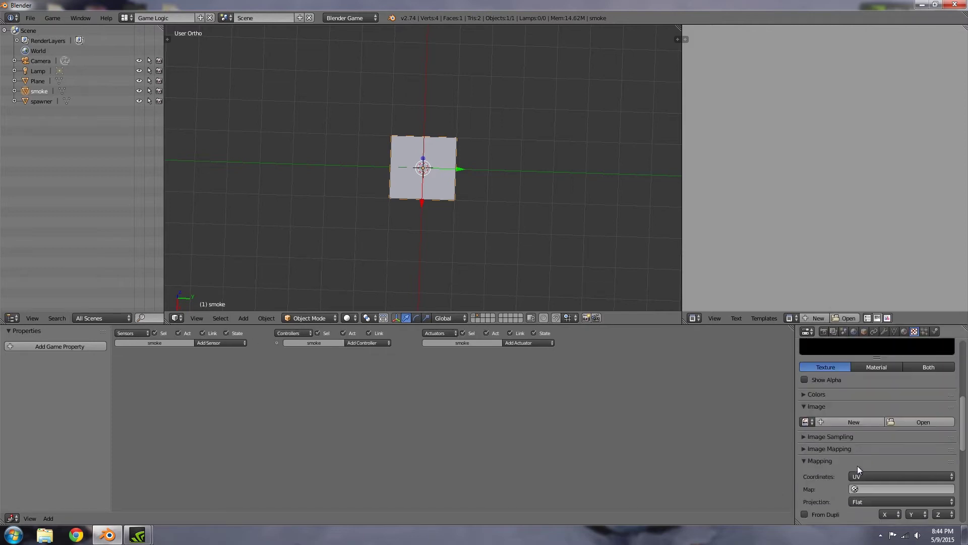
pyautogui.click(908, 422)
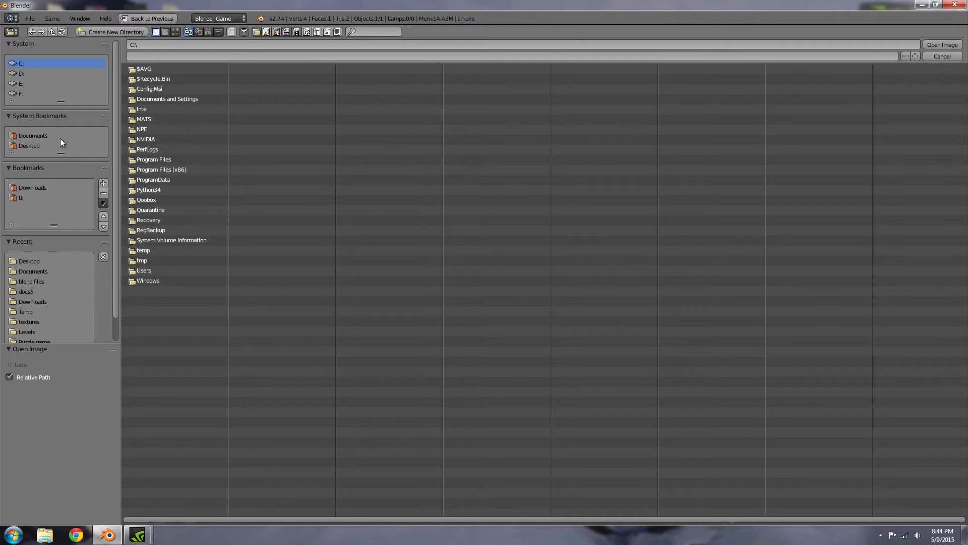
pyautogui.click(36, 135)
pyautogui.click(175, 31)
pyautogui.scroll(-5, 679, 355)
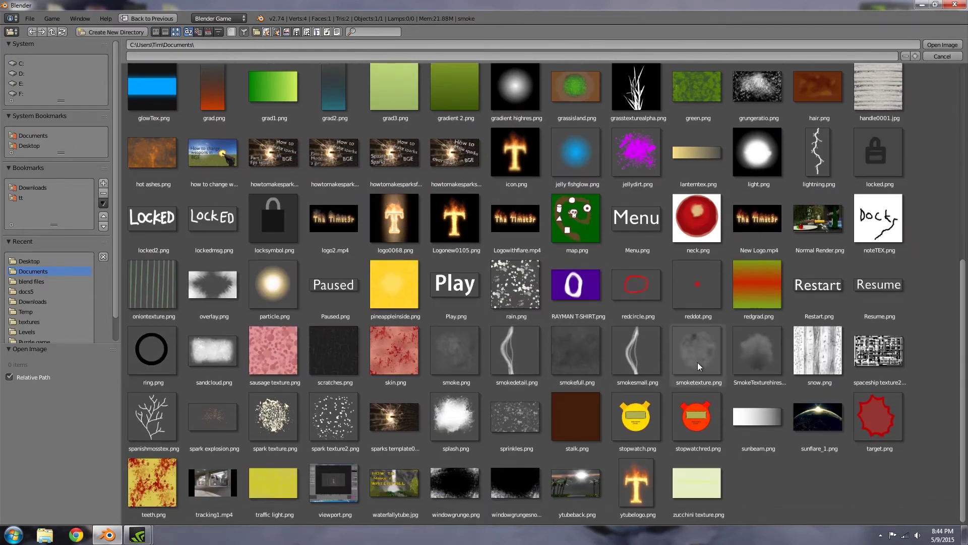
pyautogui.click(698, 362)
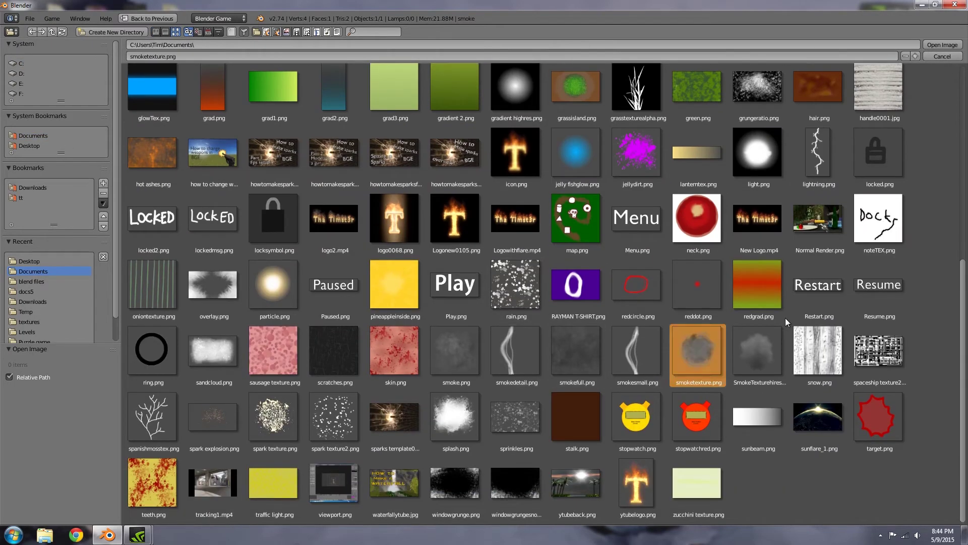
pyautogui.click(942, 45)
# Step: Enable alpha influence, UV-unwrap the plane, and set viewport shading to Texture
pyautogui.scroll(-15, 863, 464)
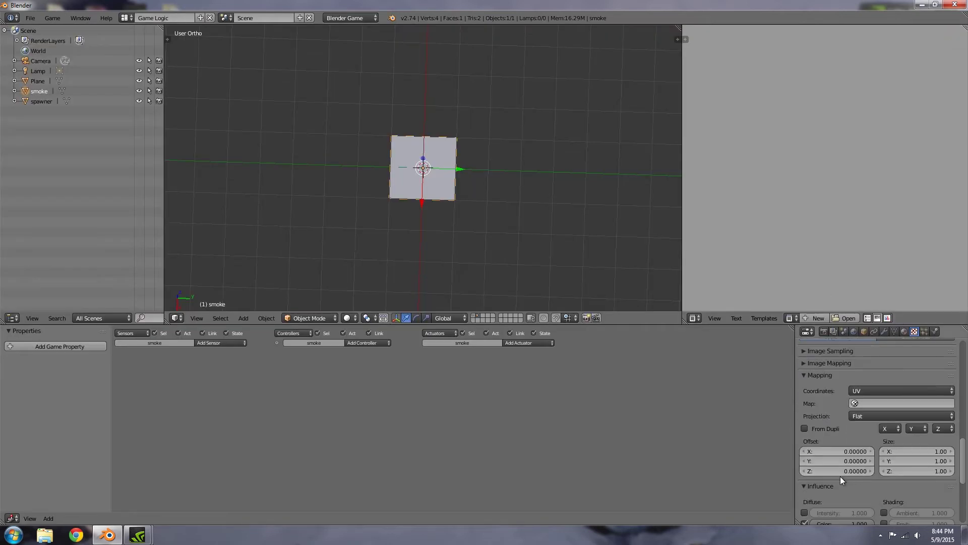
pyautogui.click(805, 433)
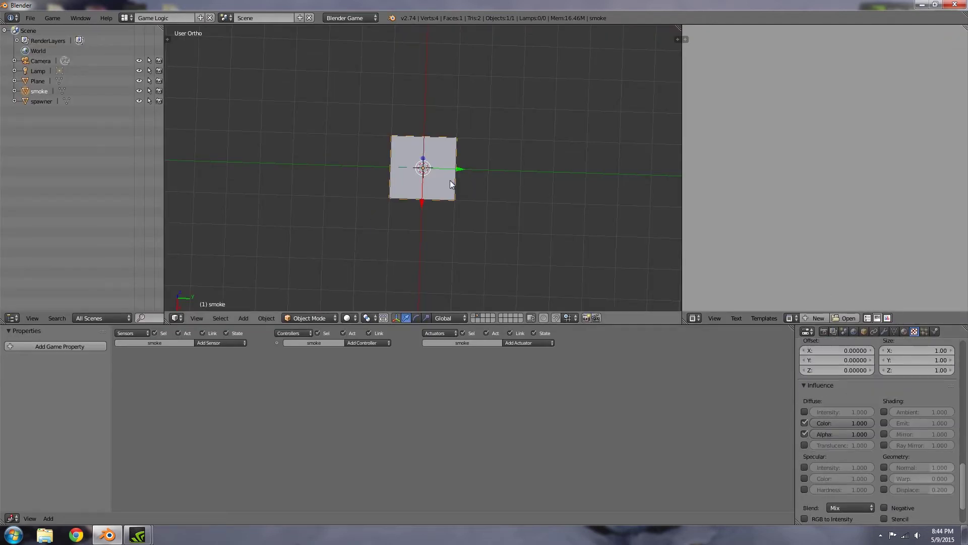
pyautogui.press('Tab')
pyautogui.press('u')
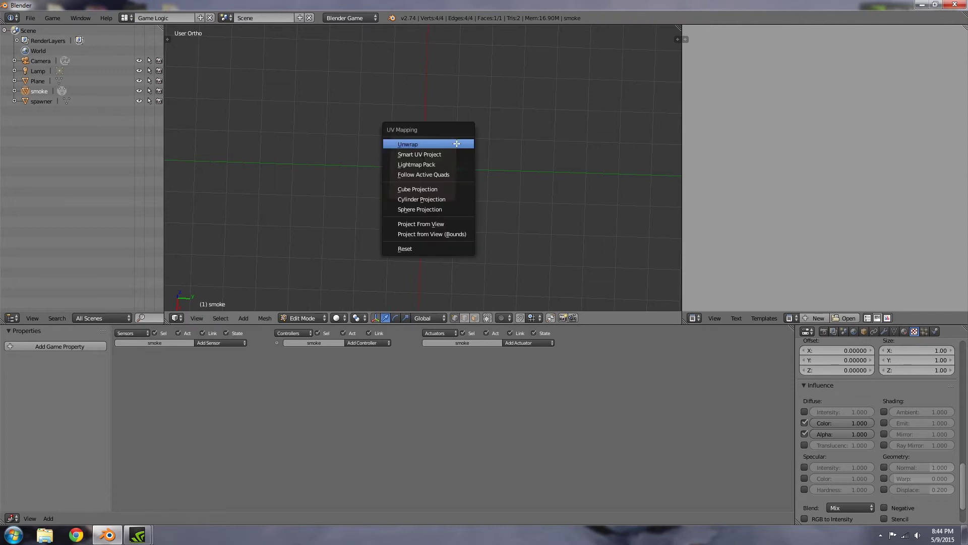
pyautogui.click(457, 143)
pyautogui.press('Tab')
pyautogui.click(344, 317)
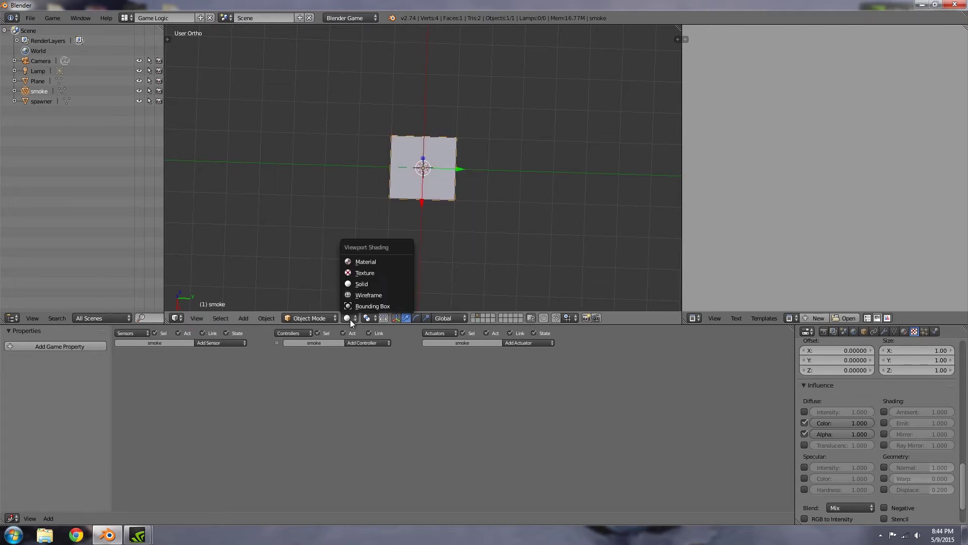
pyautogui.click(362, 262)
# Step: Set the smoke material's face orientation to Billboard and test it in game
pyautogui.moveTo(486, 206); pyautogui.dragTo(425, 173, button='middle')
pyautogui.scroll(3, 425, 173)
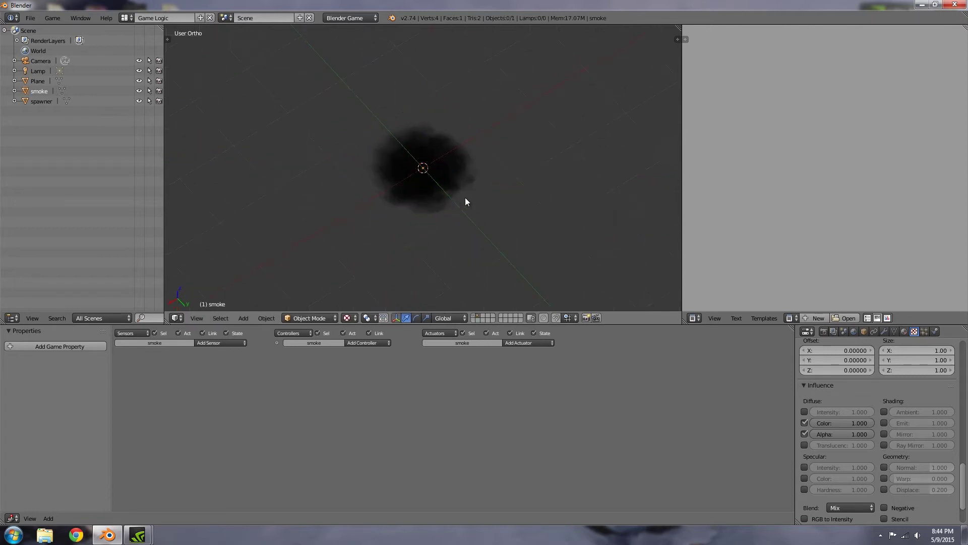
pyautogui.click(904, 331)
pyautogui.scroll(-6, 888, 408)
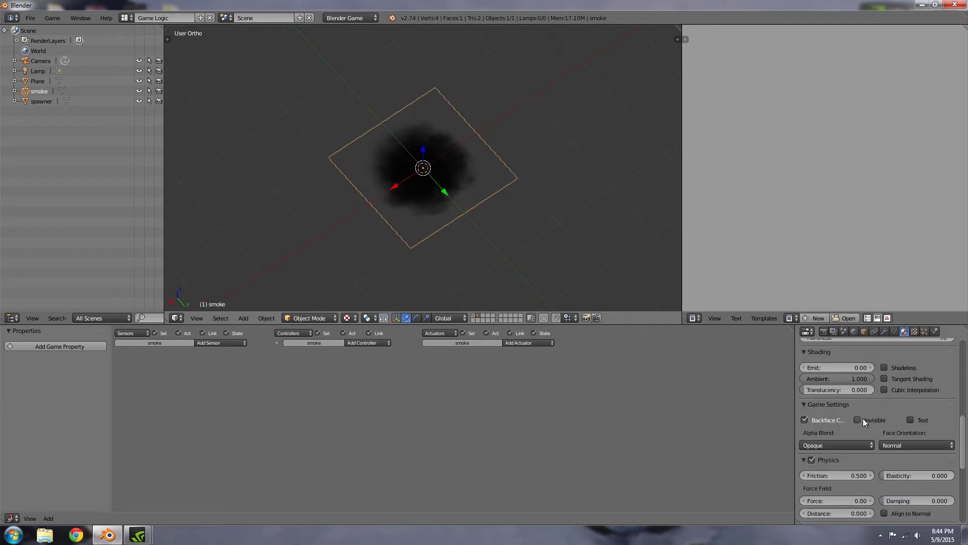
pyautogui.click(903, 445)
pyautogui.click(896, 411)
pyautogui.moveTo(558, 173); pyautogui.dragTo(480, 162, button='middle')
pyautogui.press('p')
pyautogui.press('Escape')
# Step: Rotate the plane 90° about Y in edit mode so it stands upright
pyautogui.press('Tab')
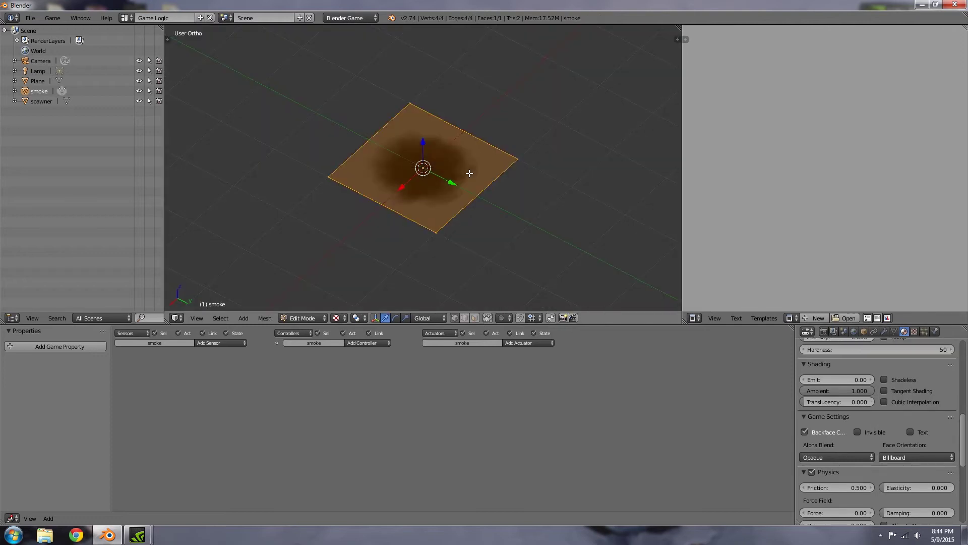
pyautogui.press('r')
pyautogui.press('x')
pyautogui.press('Escape')
pyautogui.write('ry90')
pyautogui.press('Return')
pyautogui.press('Tab')
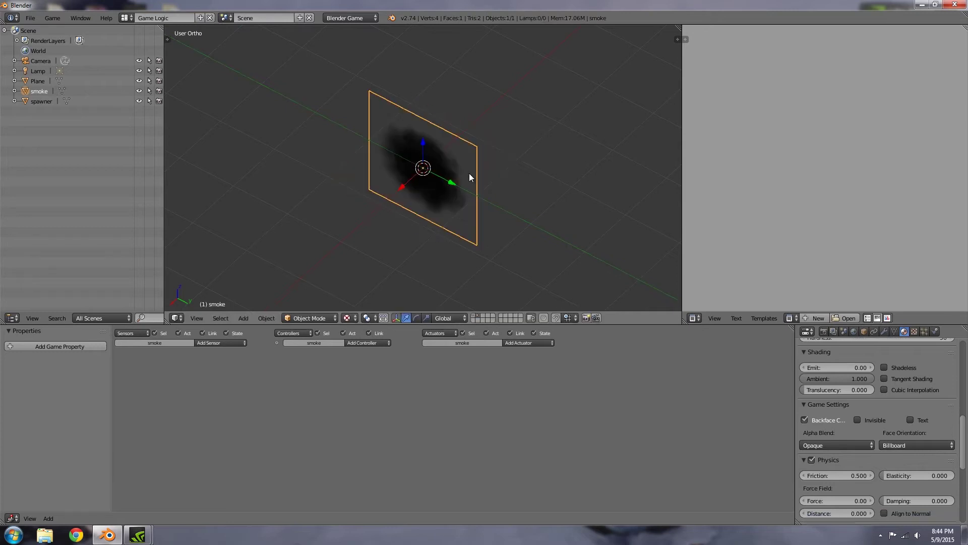
# Step: Run the game several times from a front-facing view to check the upright billboard
pyautogui.press('p')
pyautogui.press('Escape')
pyautogui.moveTo(437, 189); pyautogui.dragTo(472, 311, button='middle')
pyautogui.press('p')
pyautogui.press('Escape')
pyautogui.press('p')
pyautogui.press('Escape')
# Step: Add an Always sensor and a Motion actuator (Loc Z 0.10) to smoke and link them
pyautogui.click(220, 342)
pyautogui.click(216, 361)
pyautogui.click(521, 344)
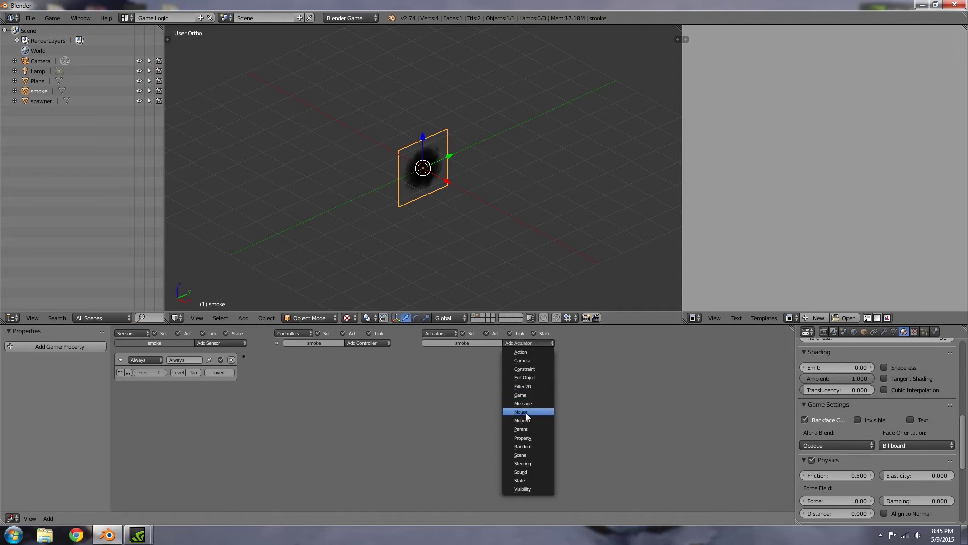
pyautogui.click(525, 412)
pyautogui.click(547, 360)
pyautogui.click(523, 344)
pyautogui.click(514, 419)
pyautogui.moveTo(368, 359); pyautogui.dragTo(243, 357)
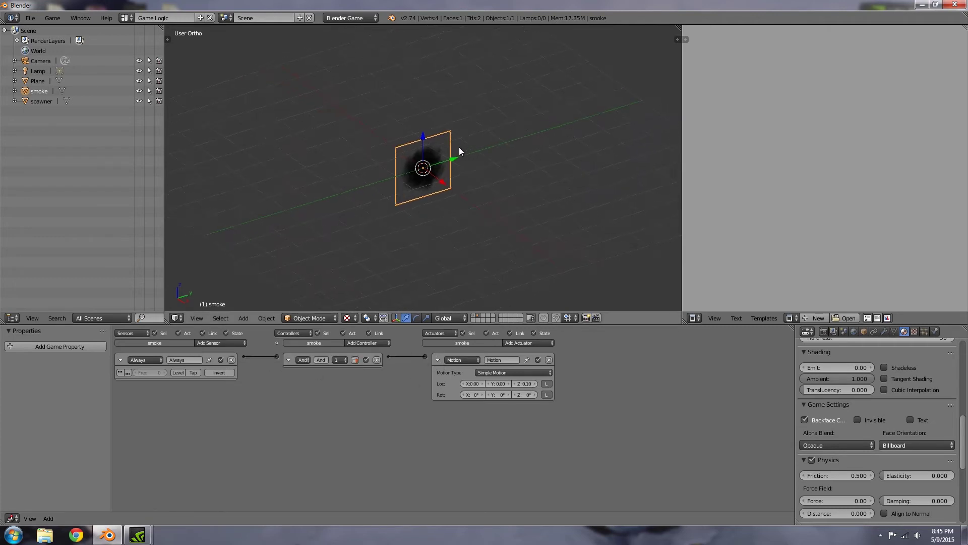
# Step: Run the game to watch the smoke plane rise
pyautogui.press('p')
pyautogui.press('Escape')
pyautogui.moveTo(388, 180); pyautogui.dragTo(457, 217, button='middle')
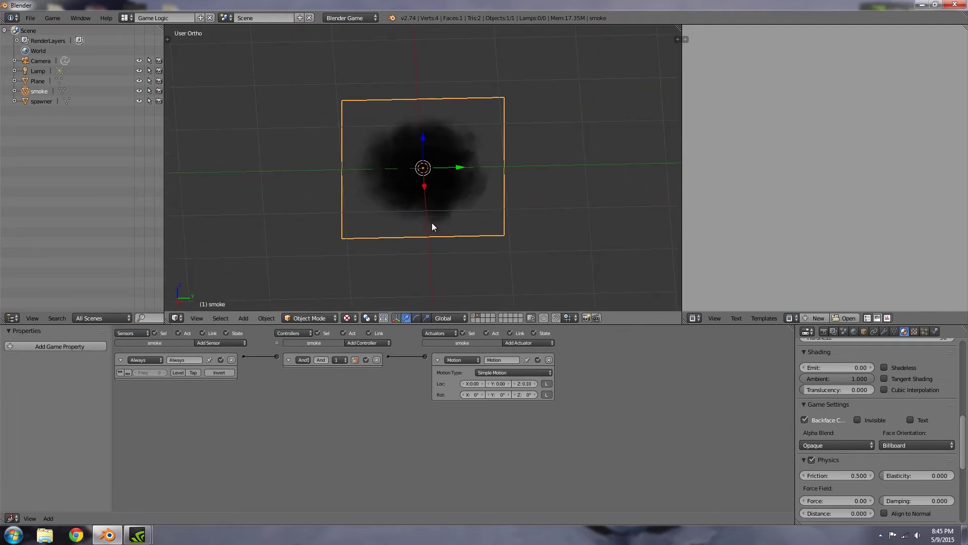
pyautogui.scroll(-2, 413, 211)
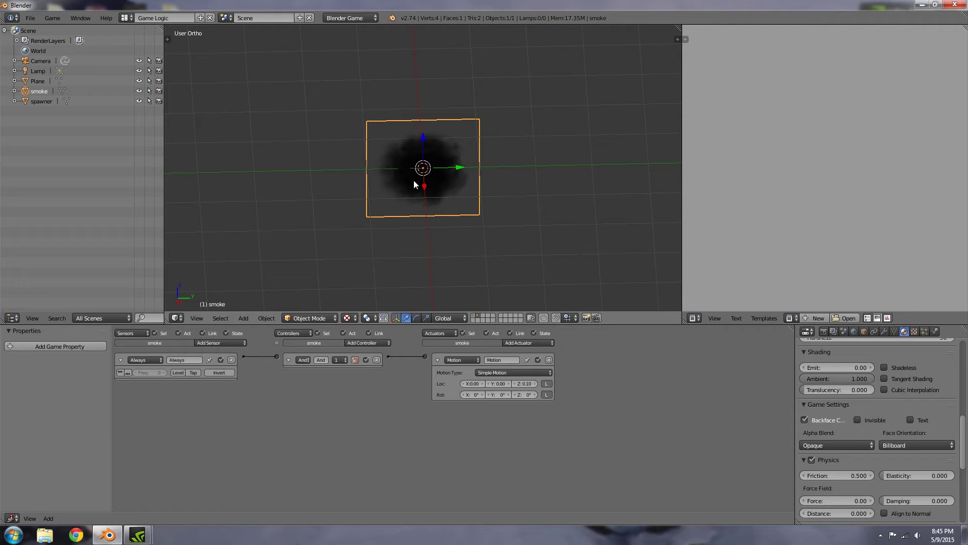
pyautogui.press('p')
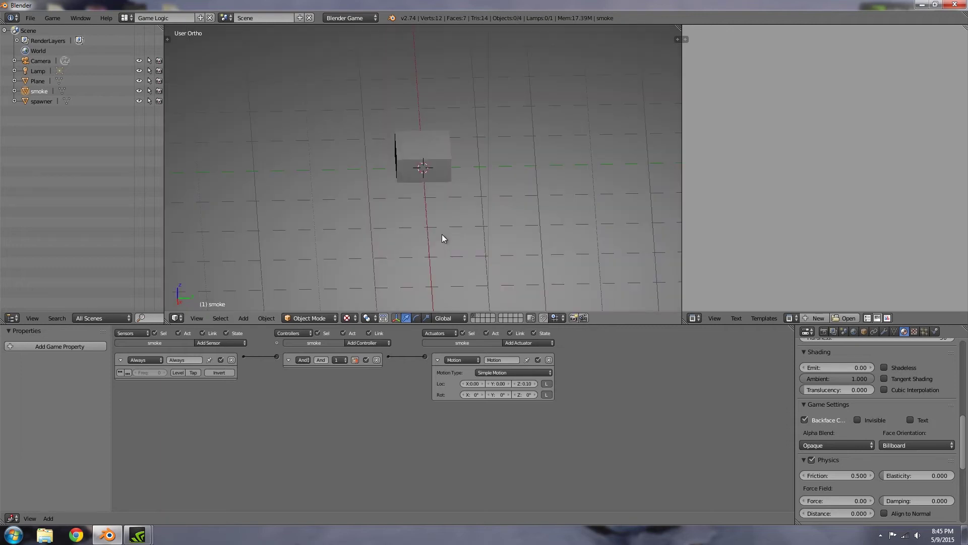
# Step: Set the spawner's Add Object actuator to smoke, test it, then select the smoke plane on layer 2
pyautogui.rightClick(442, 172)
pyautogui.click(474, 383)
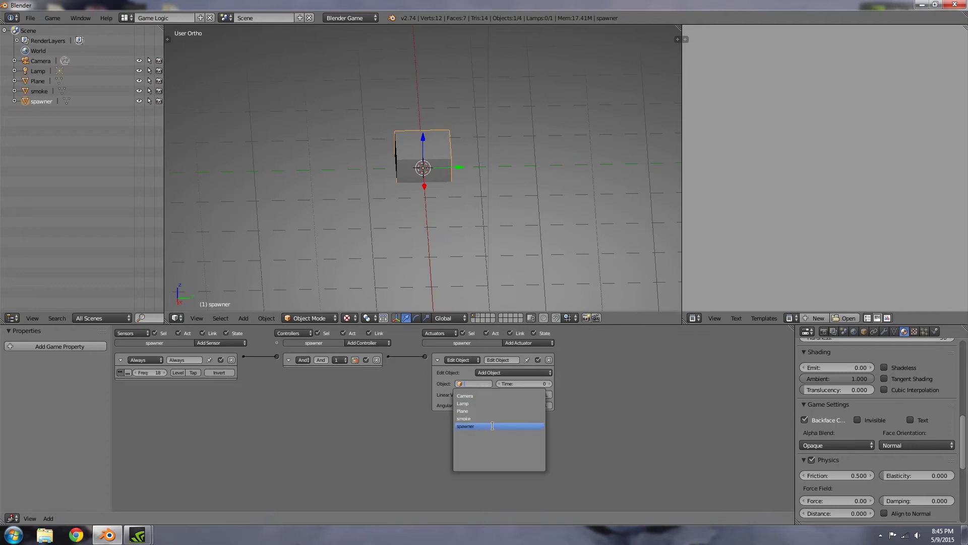
pyautogui.click(487, 417)
pyautogui.moveTo(466, 211); pyautogui.dragTo(459, 181, button='middle')
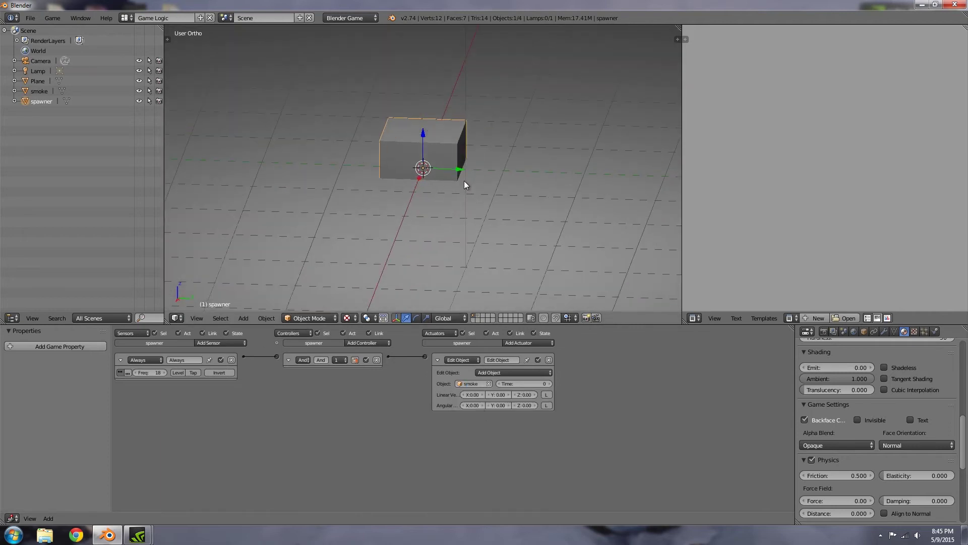
pyautogui.press('p')
pyautogui.press('Escape')
pyautogui.press('2')
pyautogui.rightClick(417, 225)
pyautogui.press('s')
pyautogui.click(598, 181)
pyautogui.press('1')
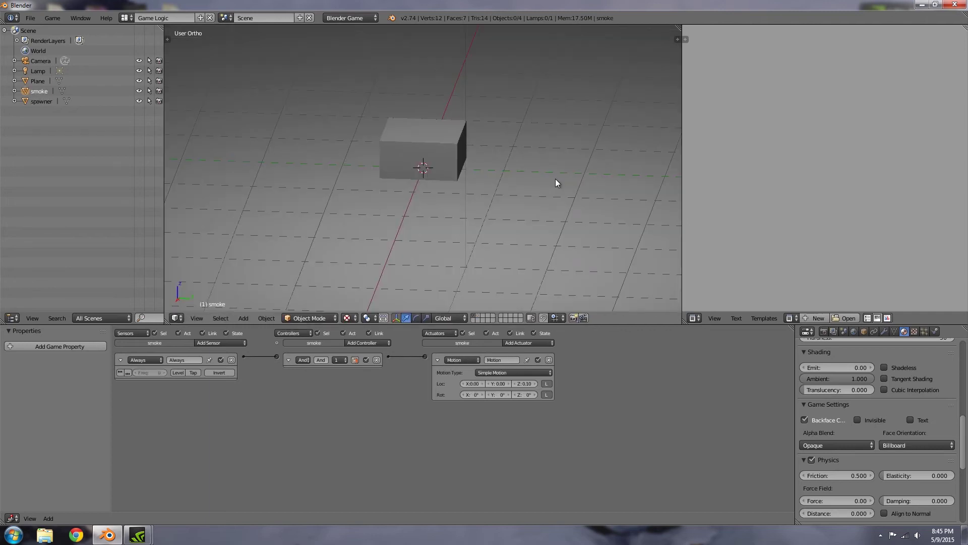
pyautogui.press('p')
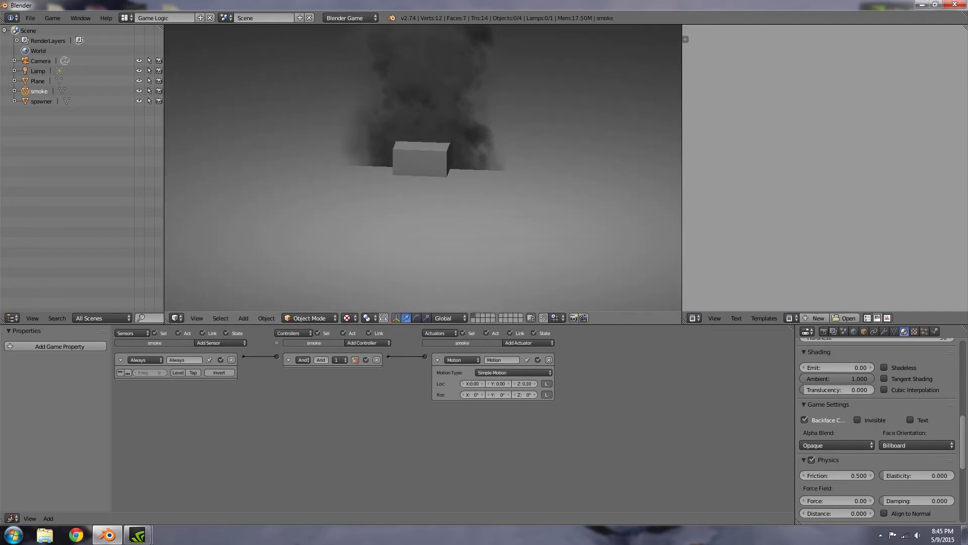
pyautogui.press('Escape')
pyautogui.press('p')
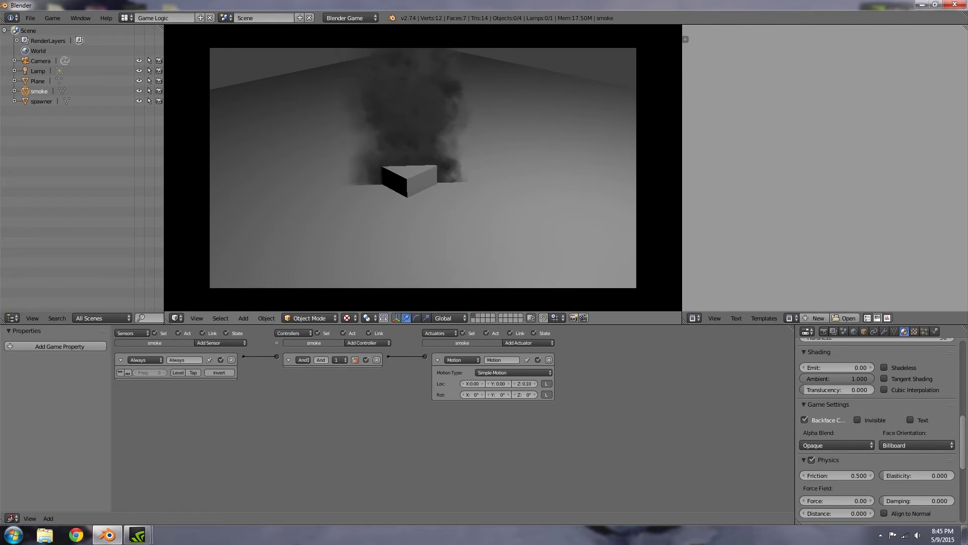
pyautogui.press('Escape')
pyautogui.moveTo(567, 104); pyautogui.dragTo(483, 141, button='middle')
pyautogui.press('KP_5')
# Step: Duplicate the lamp and turn the copy into a light-blue Hemi lamp
pyautogui.rightClick(462, 142)
pyautogui.hotkey('shift', 'd')
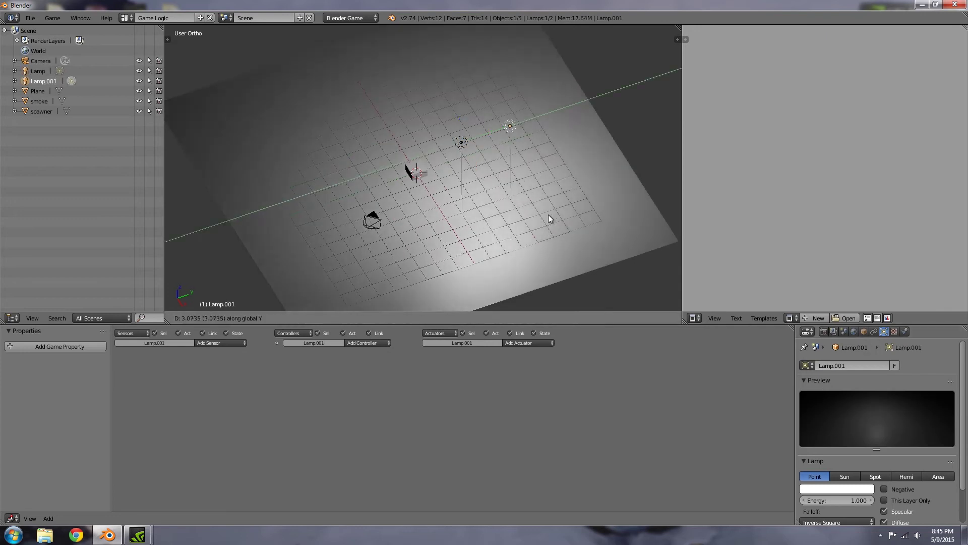
pyautogui.click(564, 213)
pyautogui.click(906, 476)
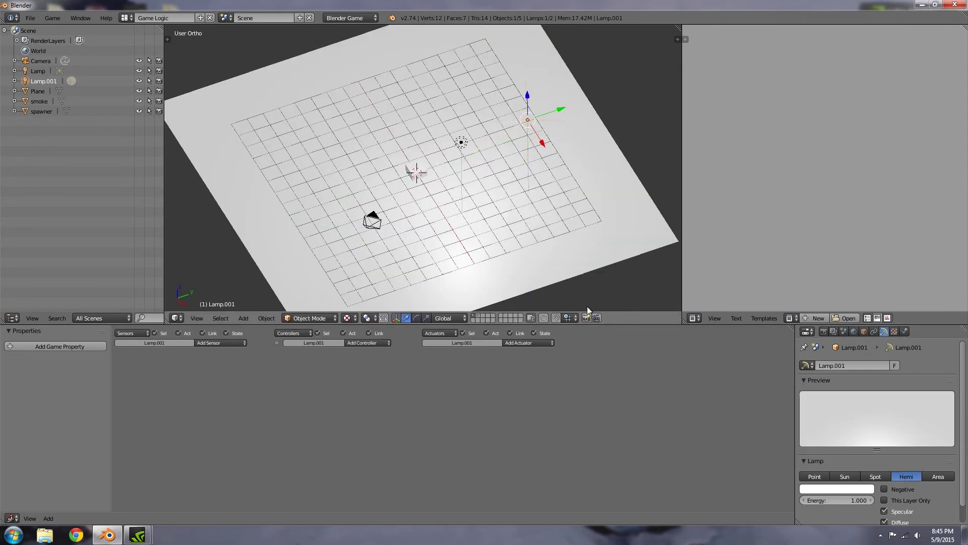
pyautogui.click(839, 490)
pyautogui.click(816, 379)
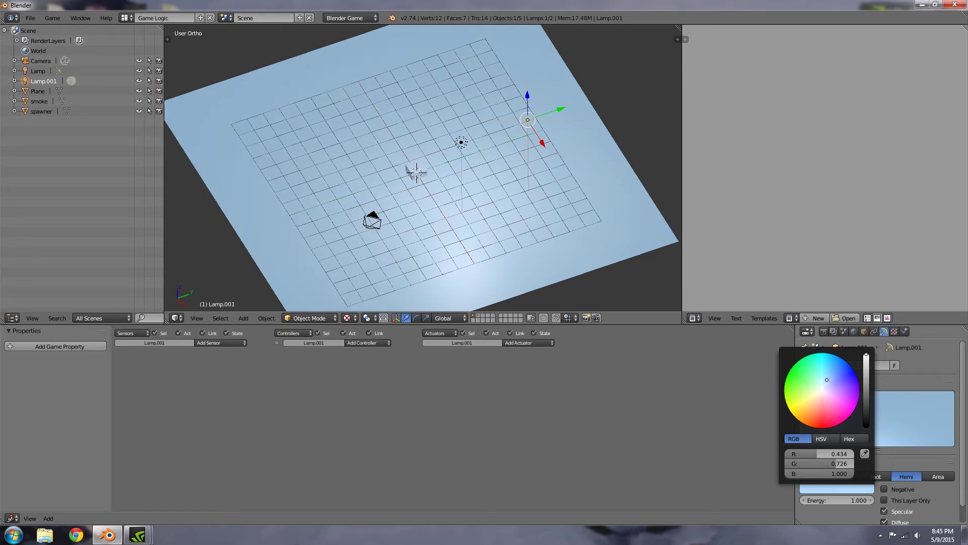
# Step: Make the original point lamp pink and set its energy to 2
pyautogui.rightClick(488, 175)
pyautogui.click(835, 488)
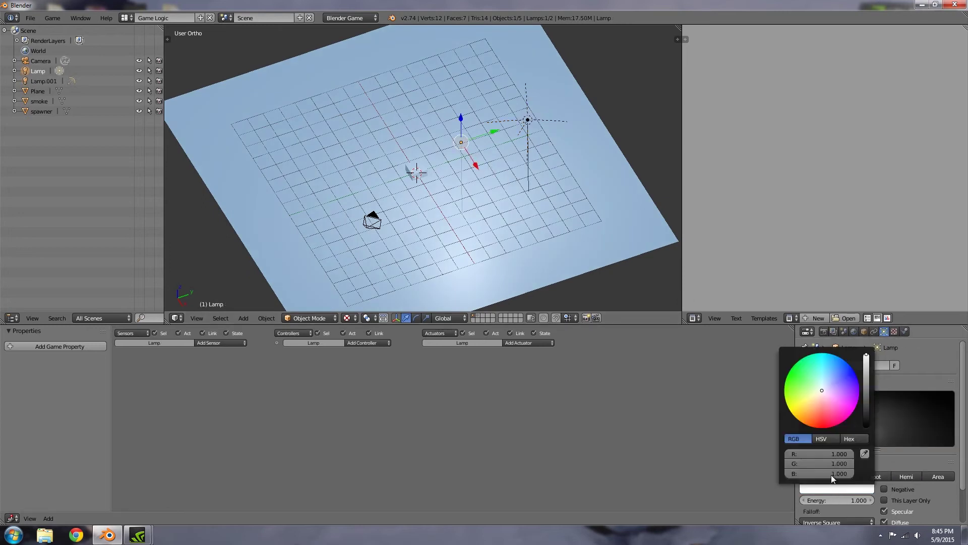
pyautogui.click(817, 413)
pyautogui.moveTo(817, 464); pyautogui.dragTo(803, 464)
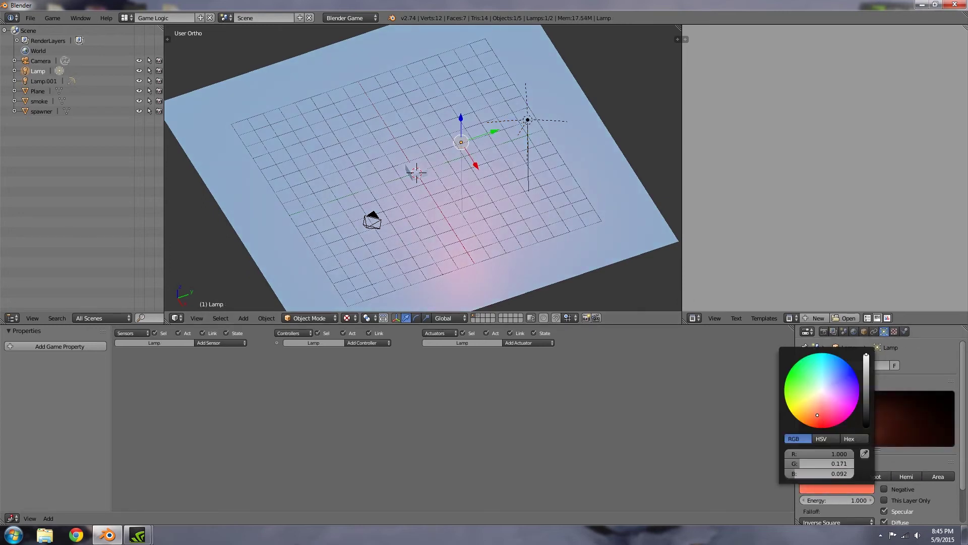
pyautogui.scroll(-2, 807, 469)
pyautogui.click(804, 460)
pyautogui.write('2')
pyautogui.press('Return')
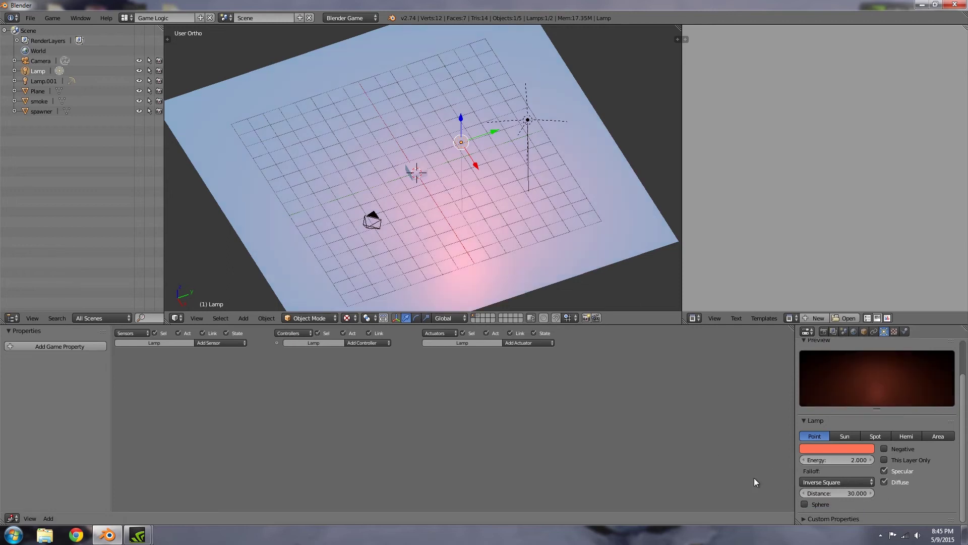
# Step: Move the pink lamp nearer the scene centre
pyautogui.moveTo(448, 212); pyautogui.dragTo(481, 136, button='middle')
pyautogui.press('g')
pyautogui.click(488, 146)
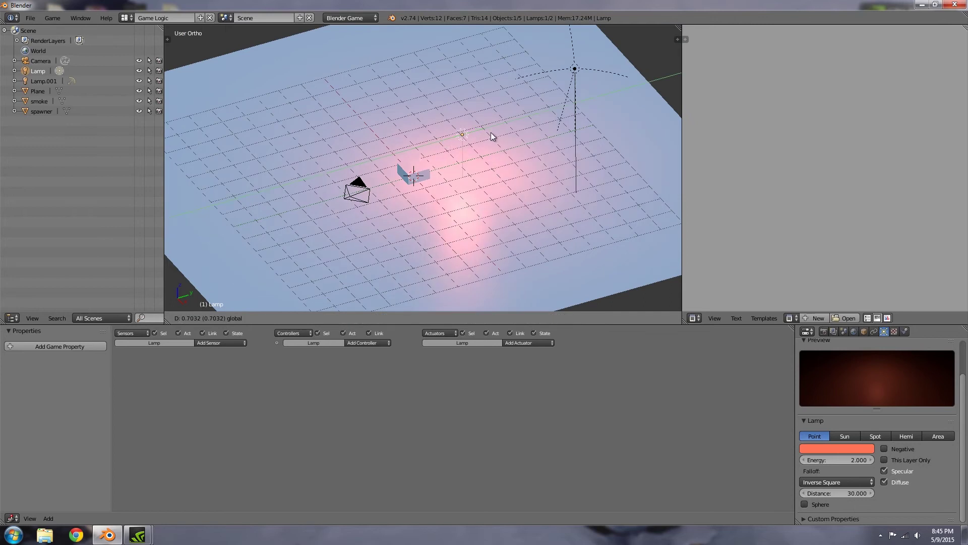
pyautogui.click(492, 136)
pyautogui.moveTo(480, 150); pyautogui.dragTo(399, 150, button='middle')
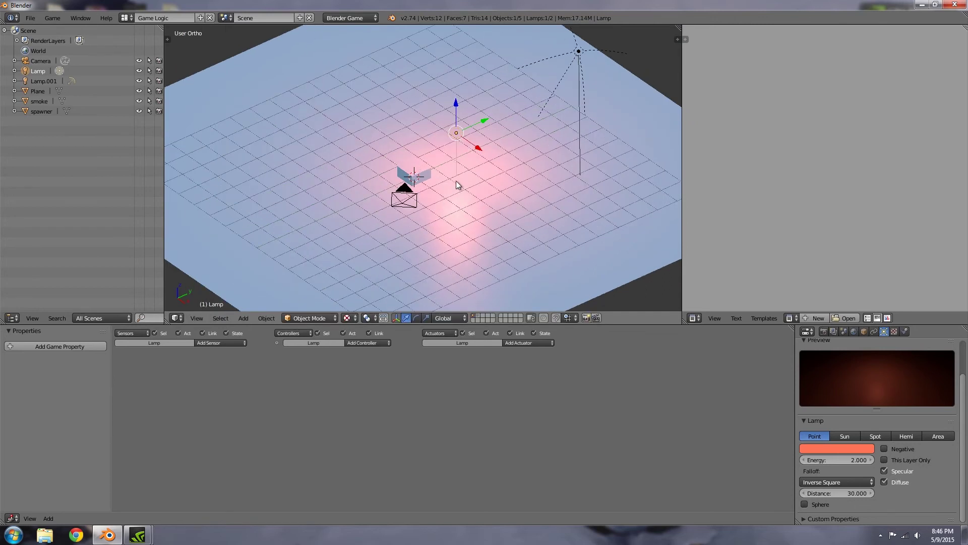
# Step: Preview the smoke game twice, the second time zoomed into a larger camera frame
pyautogui.press('p')
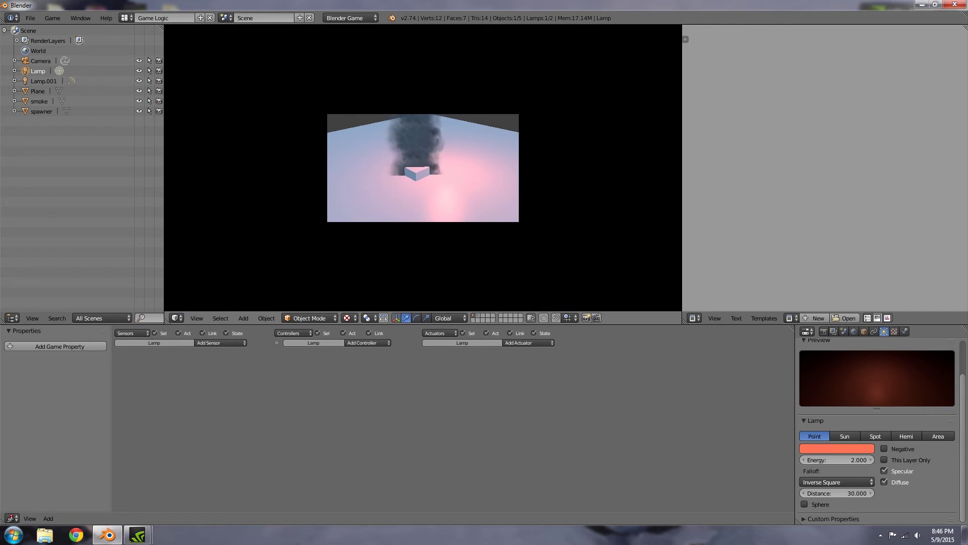
pyautogui.press('Escape')
pyautogui.scroll(5, 464, 184)
pyautogui.press('p')
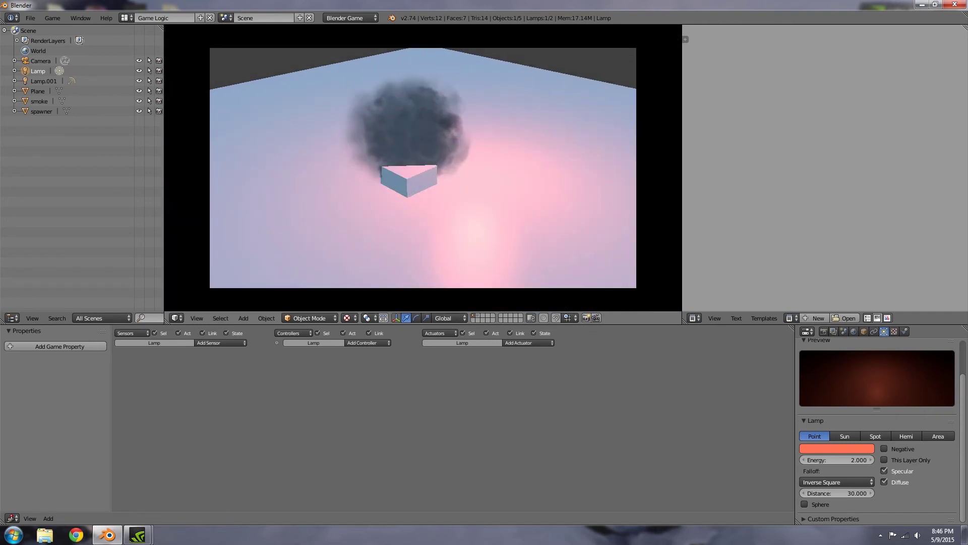
pyautogui.press('Escape')
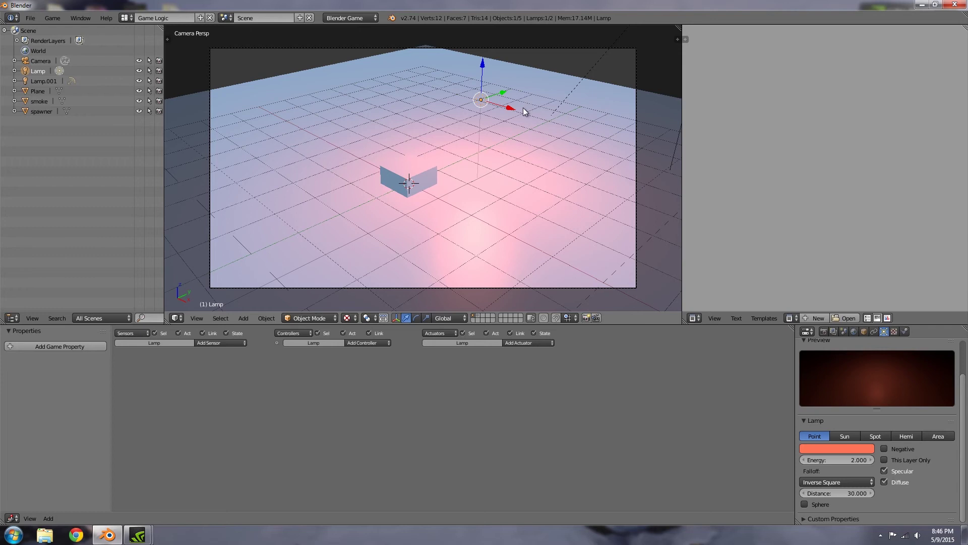
# Step: Select the spawner cube and return to the camera view
pyautogui.press('KP_5')
pyautogui.rightClick(443, 182)
pyautogui.press('KP_0')
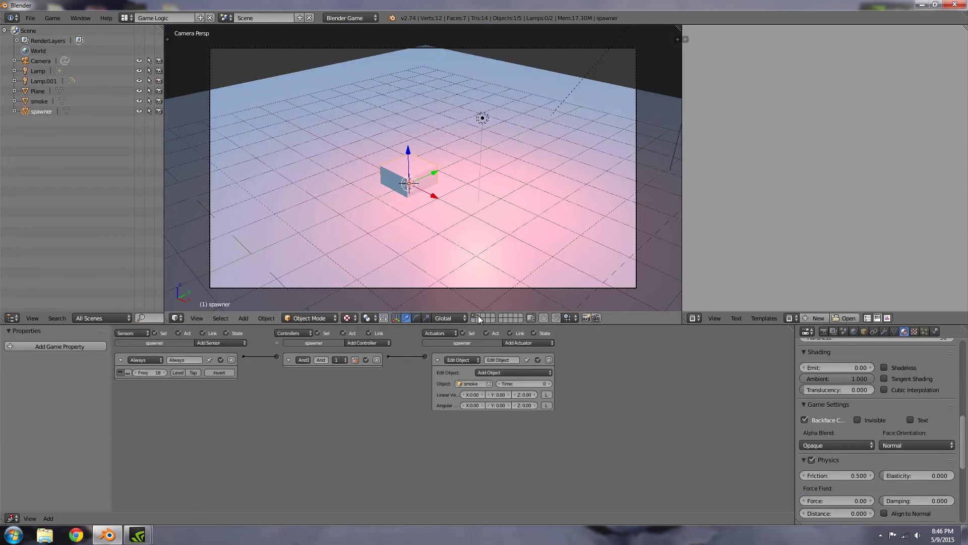
# Step: Show only the smoke layer, select the smoke plane, and bring up its texture settings
pyautogui.click(477, 319)
pyautogui.press('KP_0')
pyautogui.rightClick(432, 169)
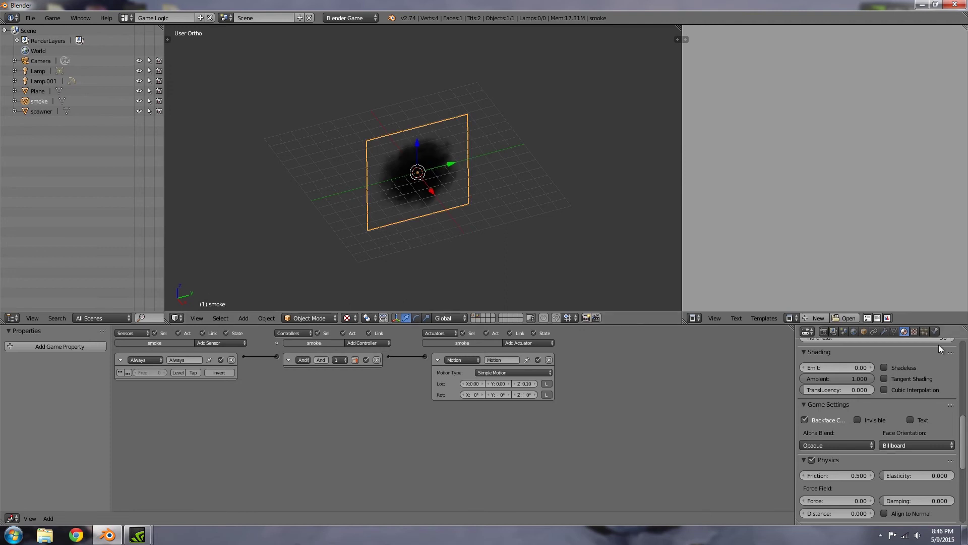
pyautogui.click(914, 332)
pyautogui.scroll(-6, 905, 433)
pyautogui.scroll(7, 904, 432)
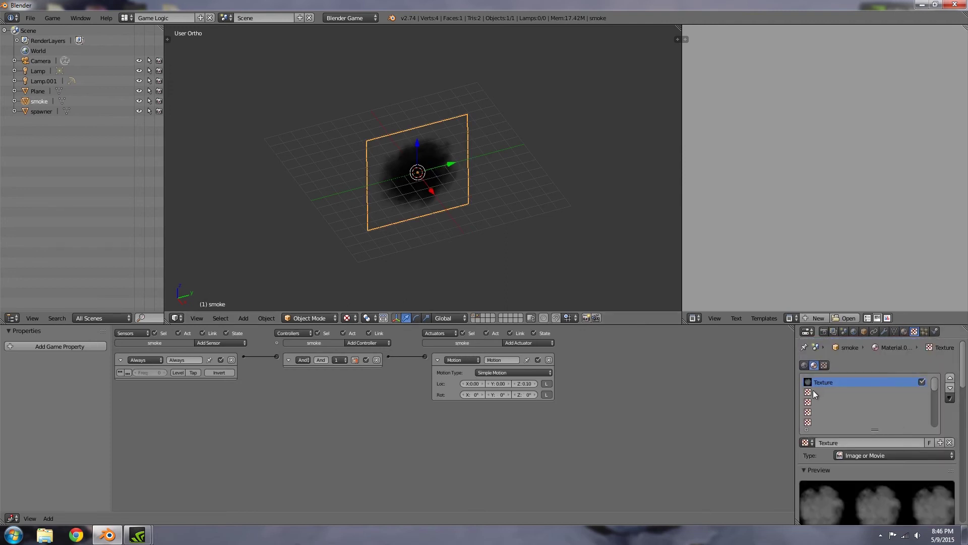
# Step: Create Texture.001 in the empty second slot, influencing normals instead of diffuse colour
pyautogui.click(816, 392)
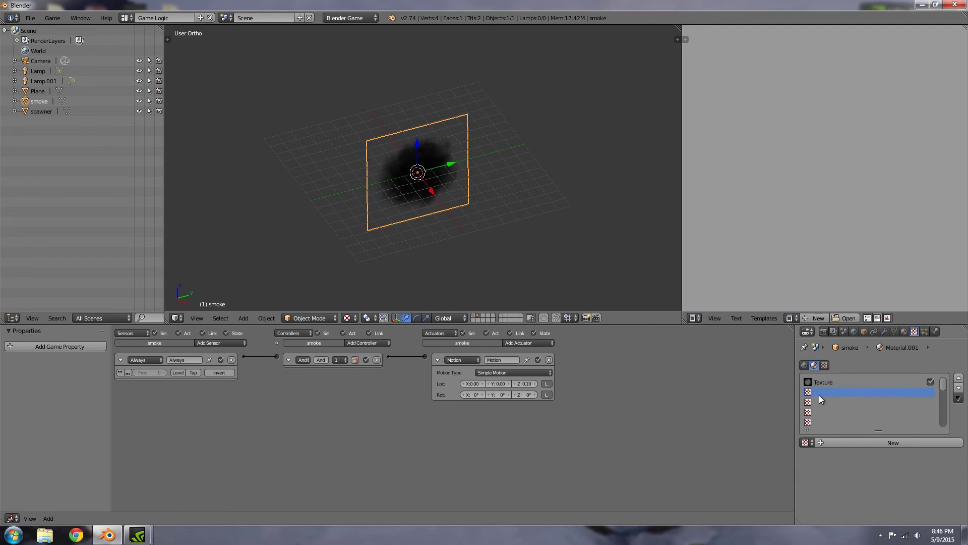
pyautogui.click(860, 440)
pyautogui.scroll(-5, 868, 398)
pyautogui.scroll(3, 865, 394)
pyautogui.scroll(-6, 865, 394)
pyautogui.scroll(-5, 879, 453)
pyautogui.scroll(5, 879, 413)
pyautogui.scroll(-8, 889, 436)
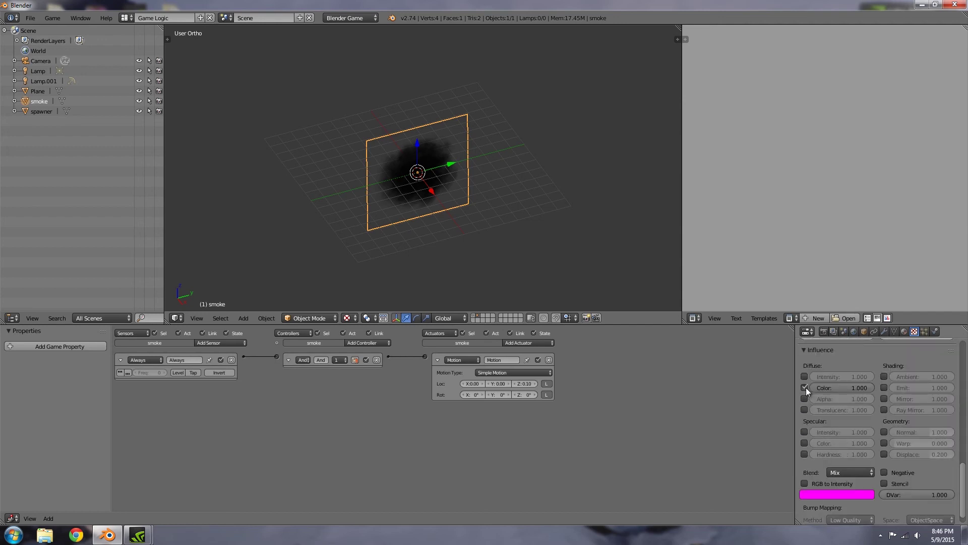
pyautogui.click(805, 387)
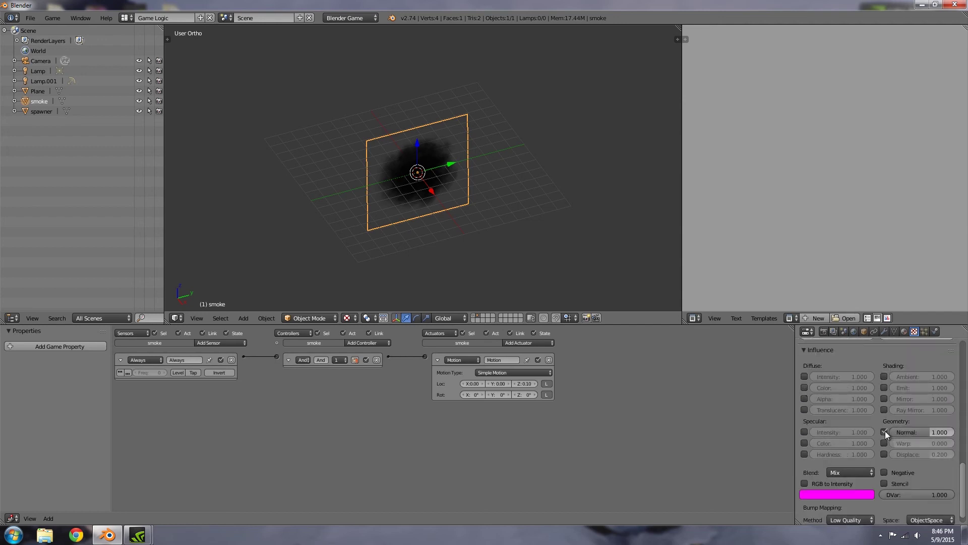
pyautogui.scroll(5, 878, 434)
# Step: Enable Normal Map and load sphere_normals.png into Texture.001
pyautogui.scroll(6, 819, 426)
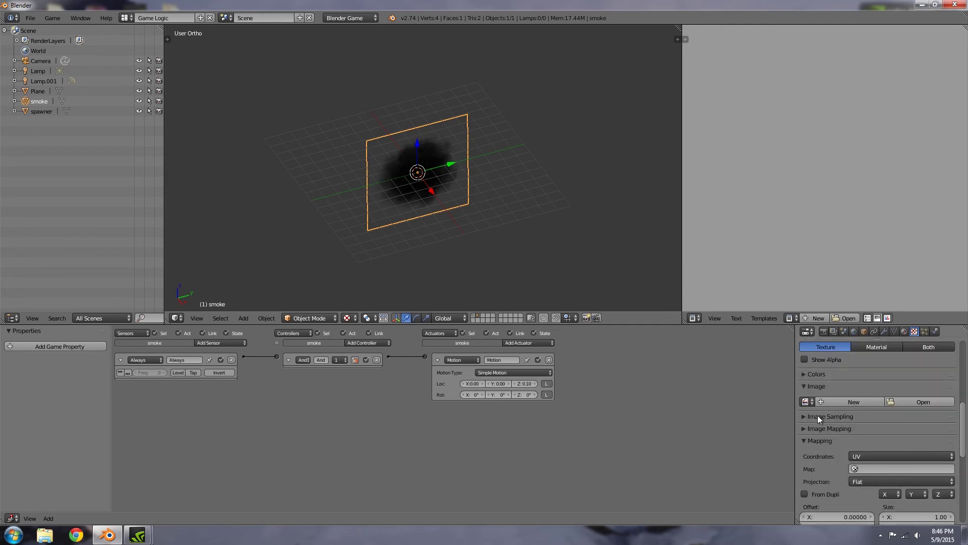
pyautogui.click(885, 432)
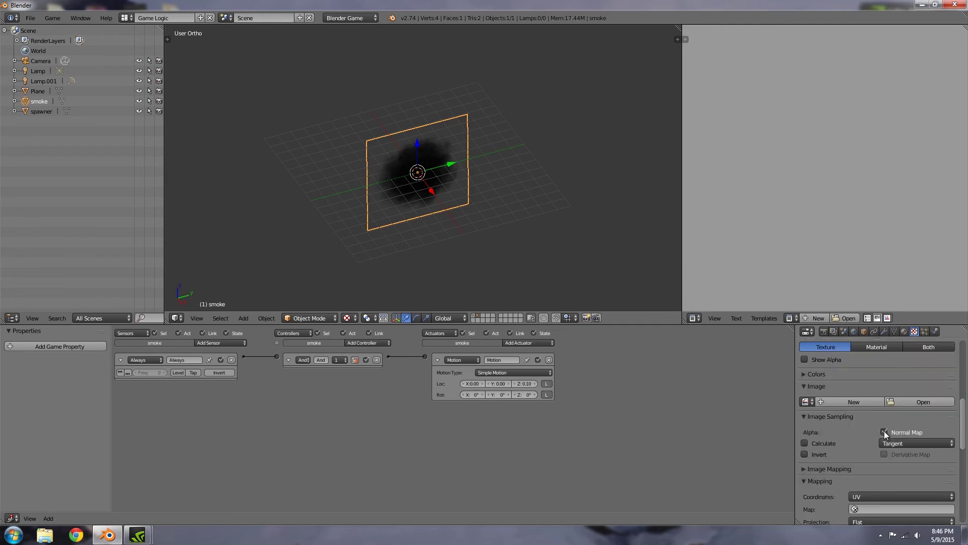
pyautogui.click(909, 403)
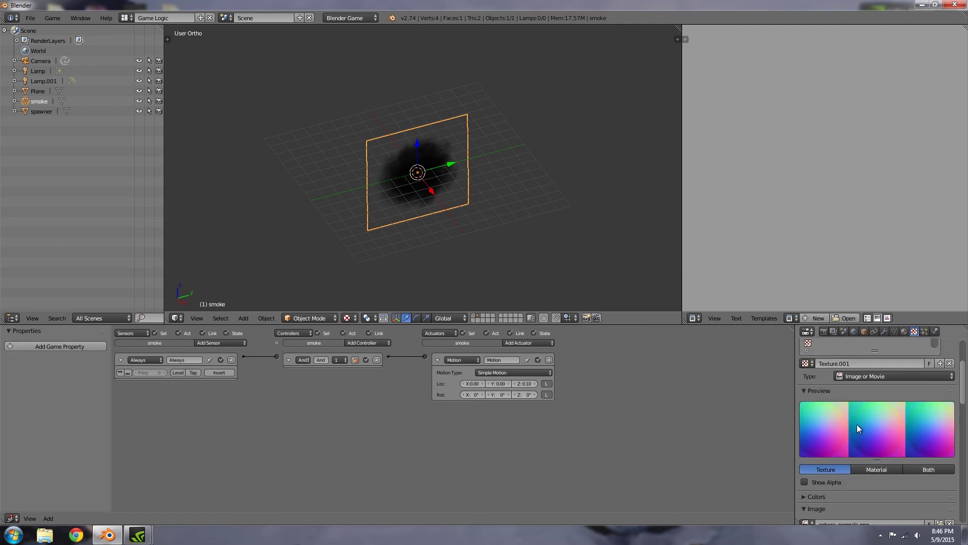
# Step: Compare against the original smoke texture slot, then reselect Texture.001
pyautogui.scroll(-1, 861, 434)
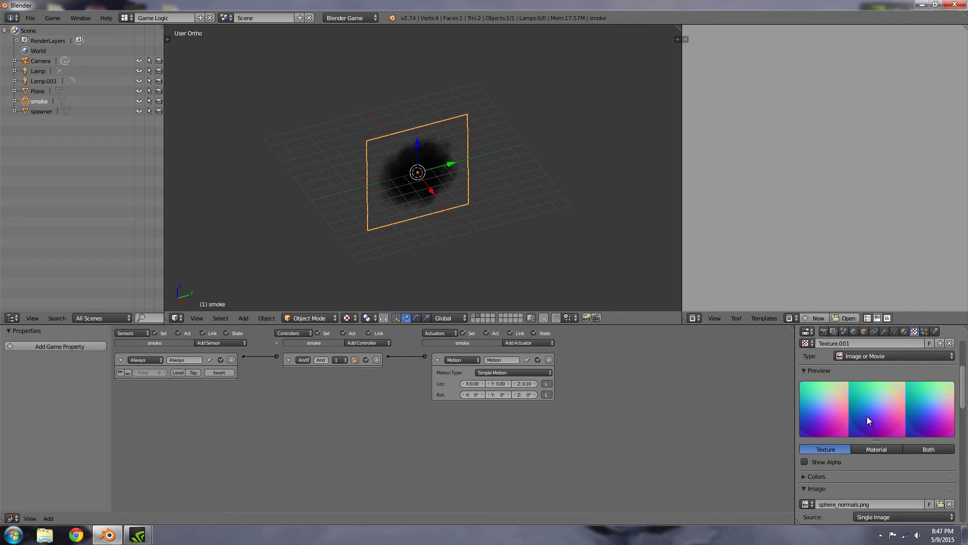
pyautogui.scroll(3, 863, 416)
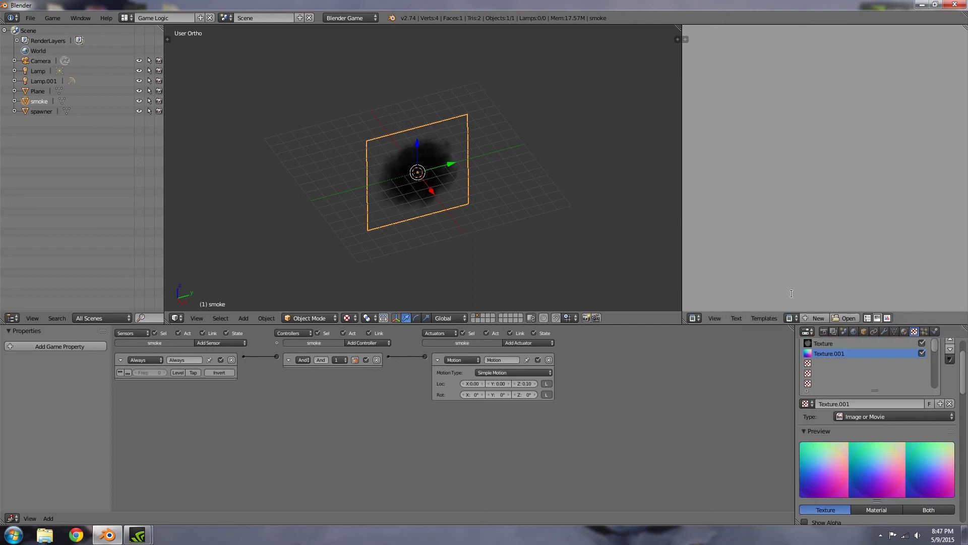
pyautogui.click(814, 343)
pyautogui.scroll(-3, 852, 418)
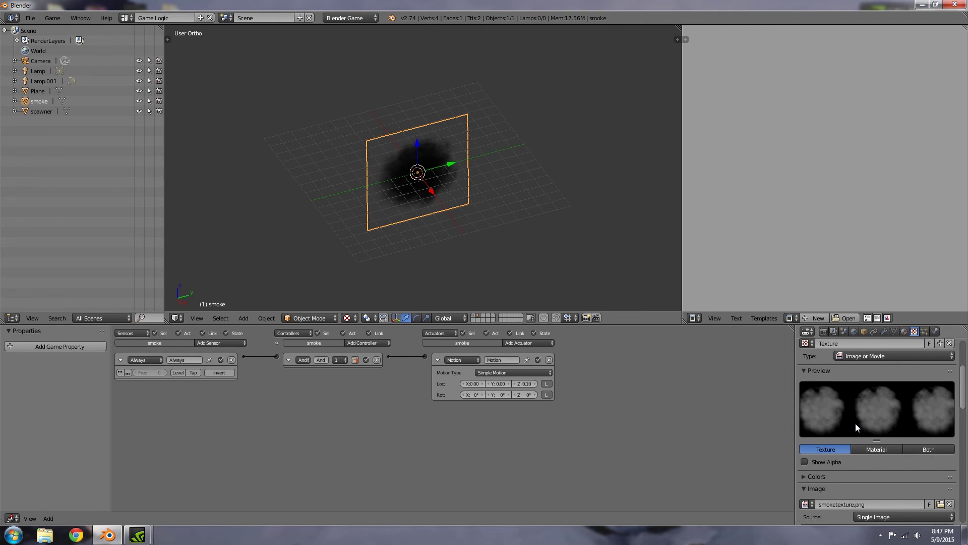
pyautogui.scroll(3, 855, 422)
pyautogui.click(832, 353)
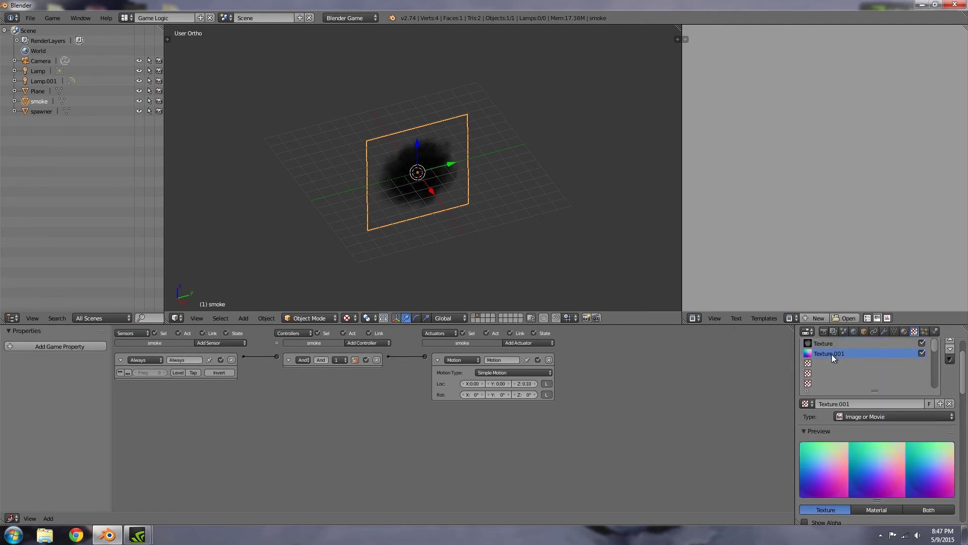
pyautogui.scroll(-4, 835, 438)
pyautogui.scroll(-4, 856, 446)
pyautogui.scroll(-8, 854, 447)
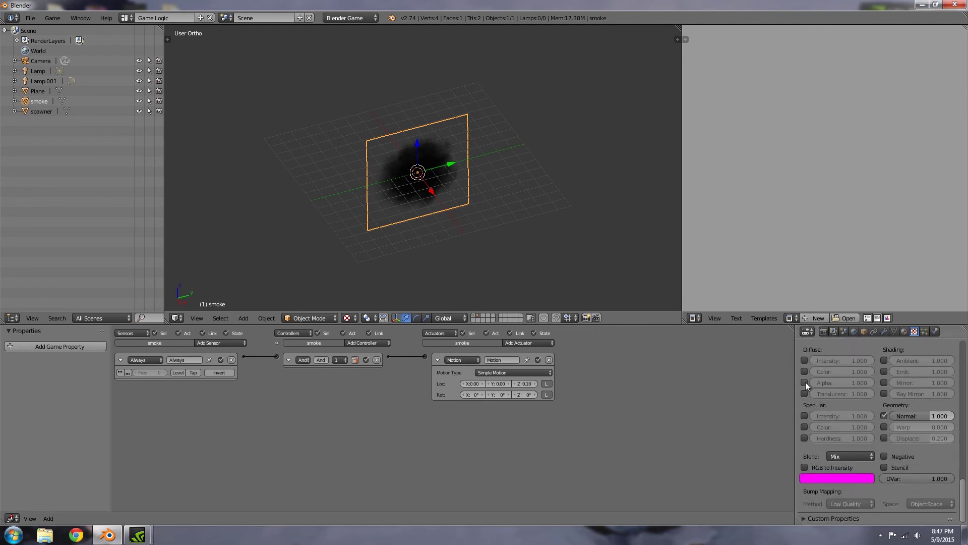
pyautogui.scroll(5, 906, 410)
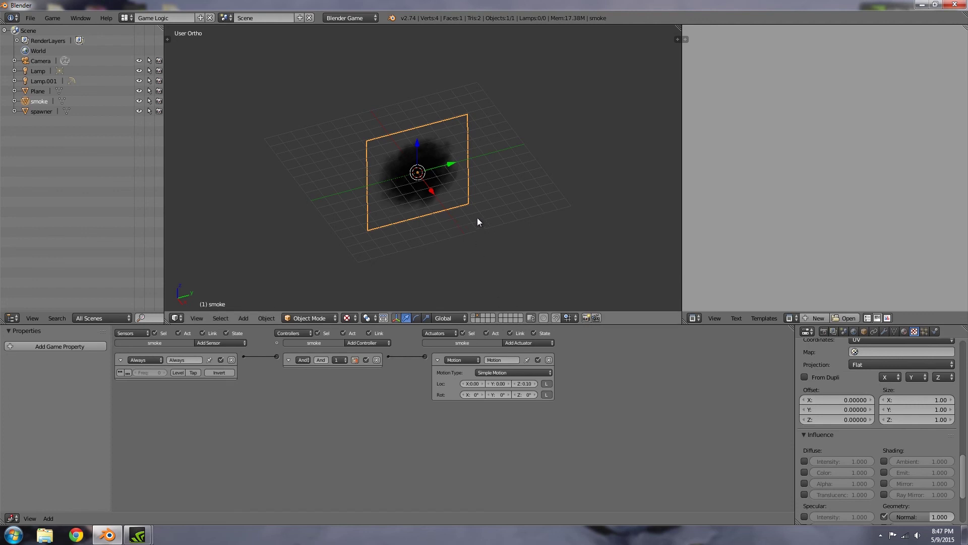
# Step: Leave local view, look through the camera, and run the game to see the shaded smoke
pyautogui.moveTo(464, 173); pyautogui.dragTo(490, 203, button='middle')
pyautogui.press('KP_Divide')
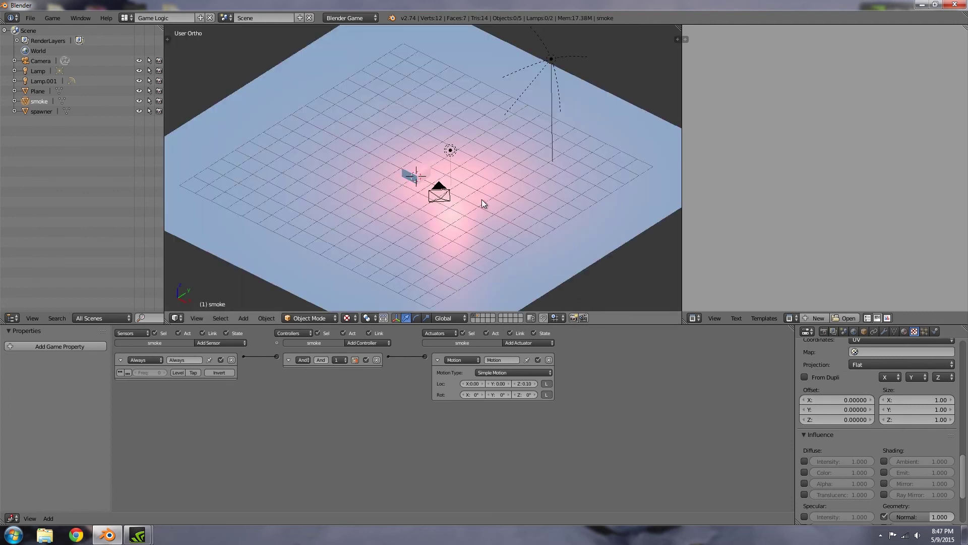
pyautogui.press('KP_0')
pyautogui.press('p')
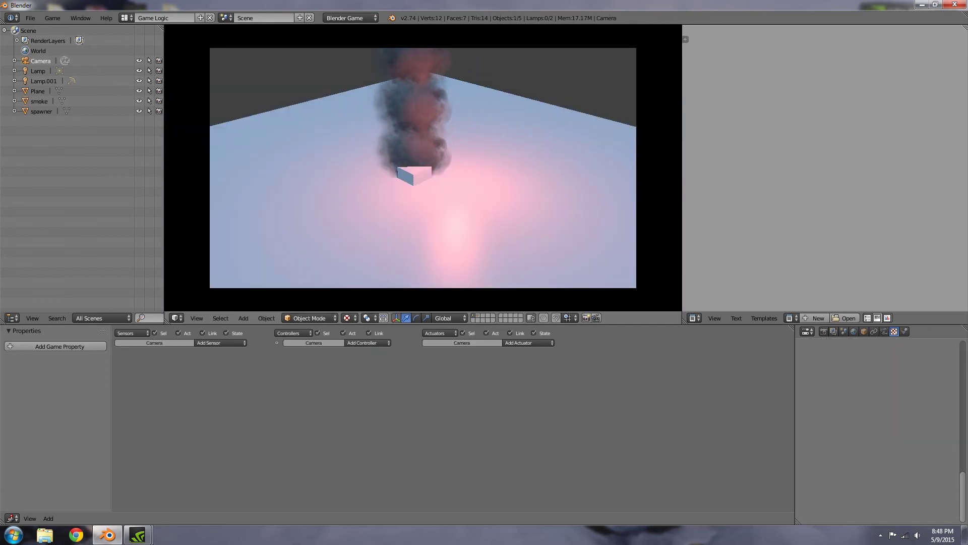